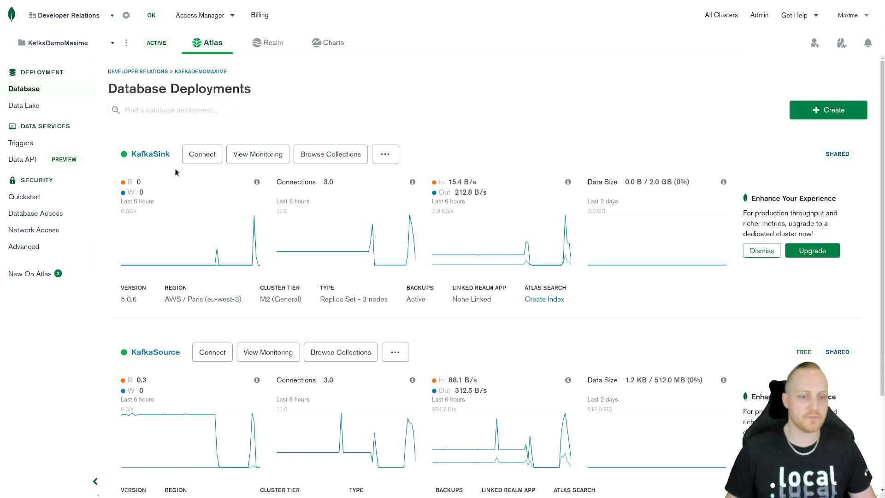
Step: Review the project's IP access list and database users, and return to the database deployments
left_click(63, 231)
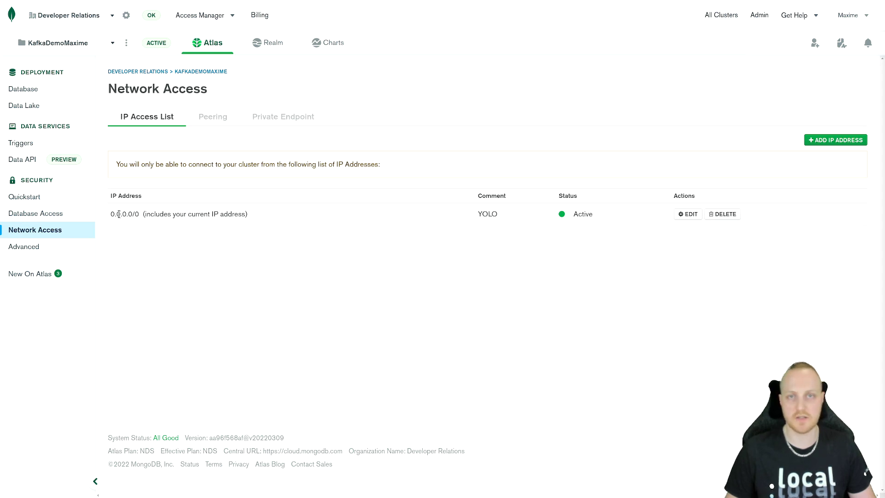
left_click(74, 218)
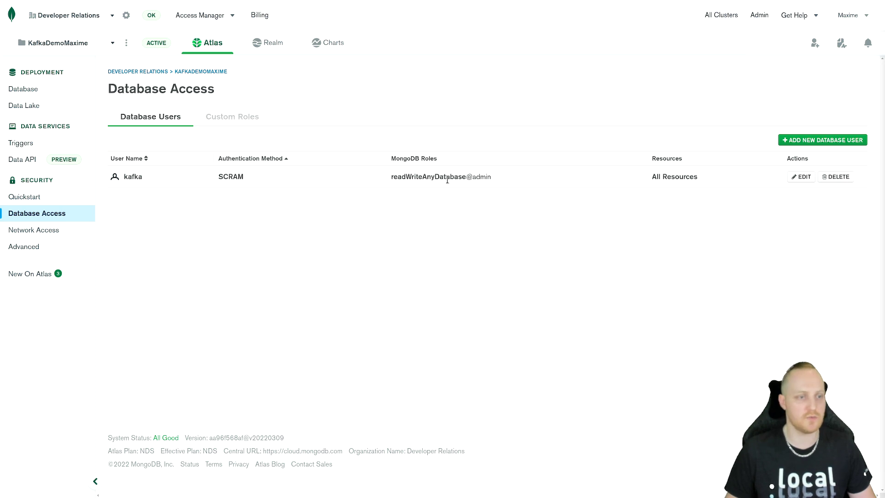
left_click(58, 92)
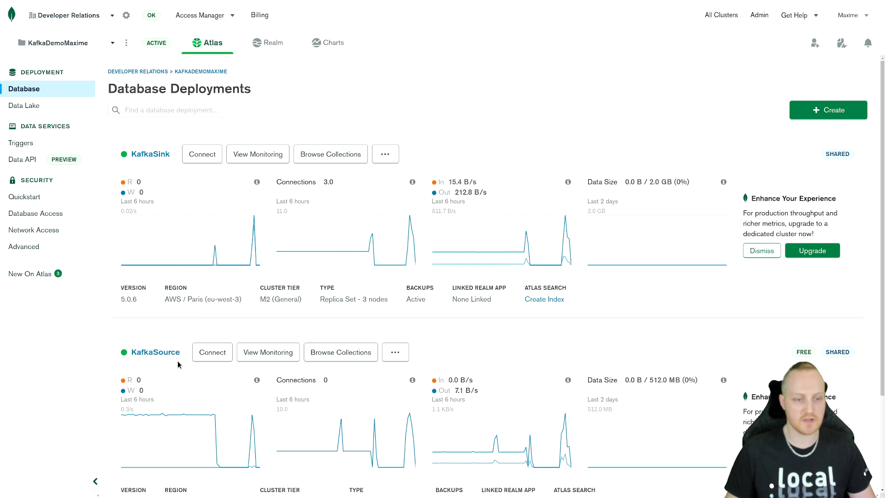
Step: Copy the host name from KafkaSource's application connection string and close the connection dialog
left_click(217, 355)
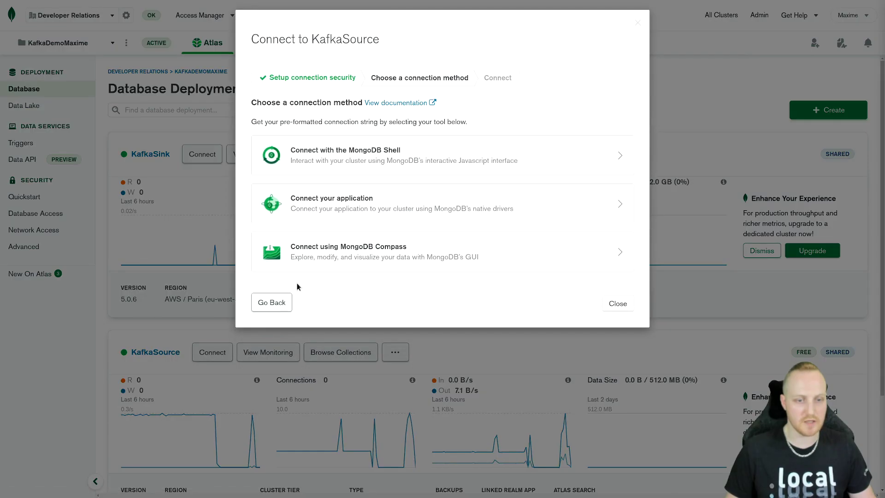
left_click(343, 202)
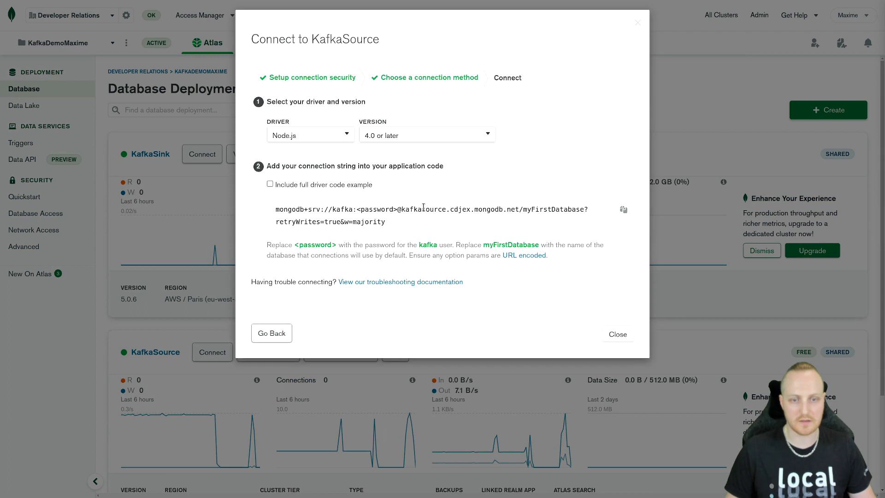
left_click_drag(402, 210, 520, 211)
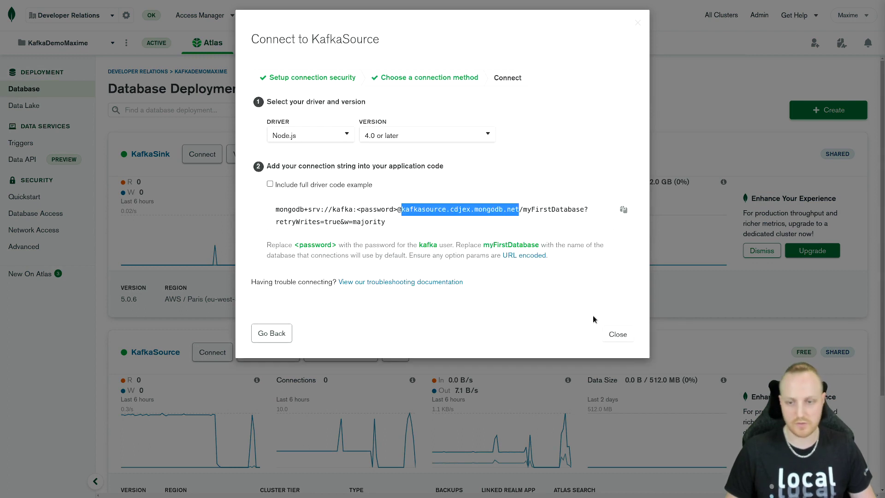
left_click(617, 333)
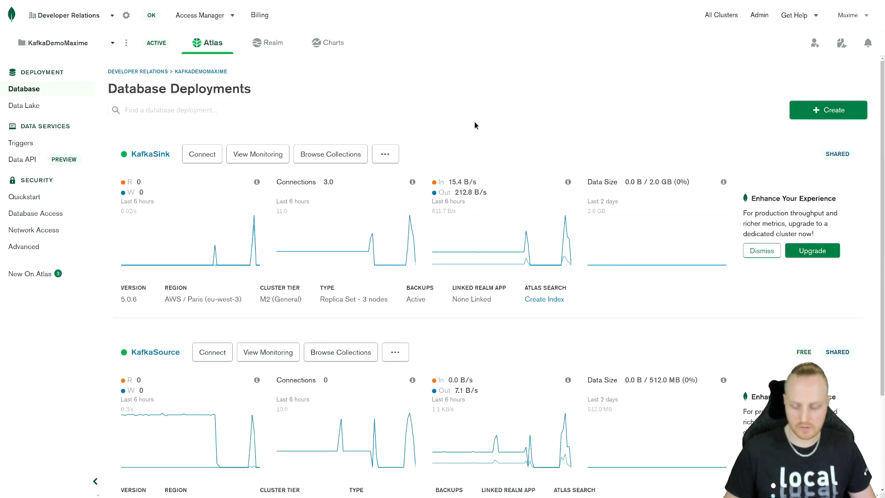
Step: Switch to Confluent Cloud and open the list of connectors for the KafkaDemoMDBParis cluster
key("ctrl+Tab")
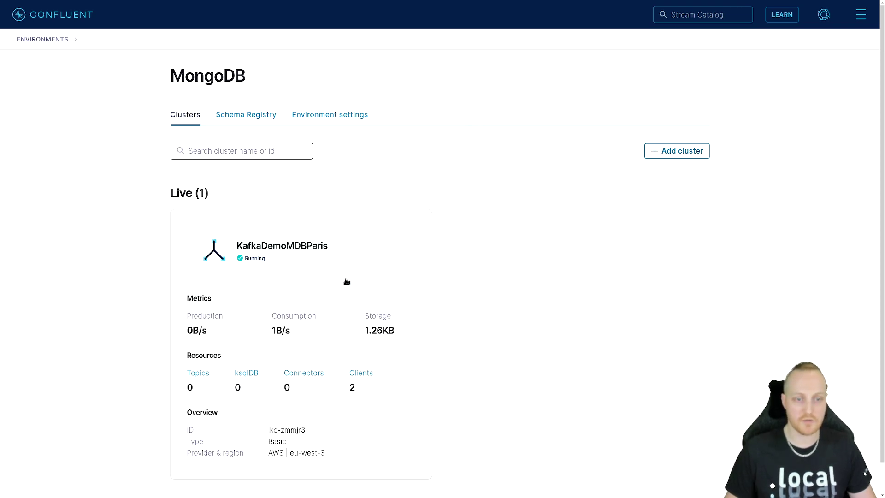
left_click(420, 299)
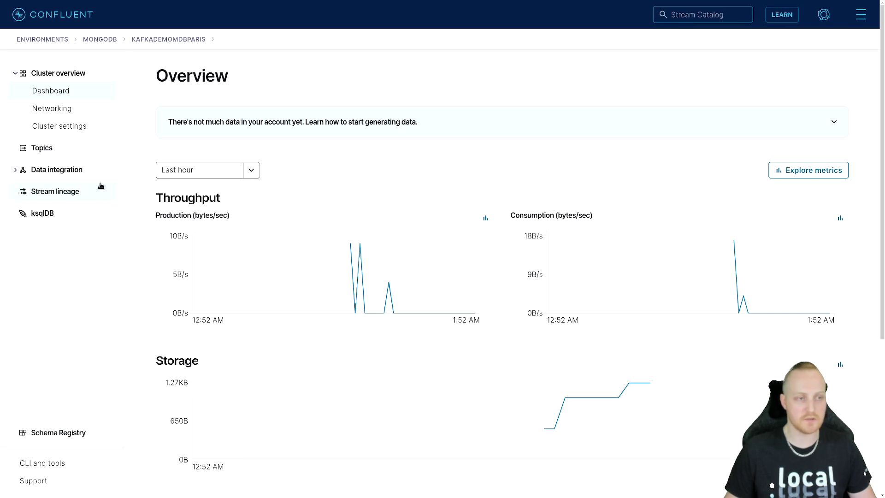
left_click(16, 171)
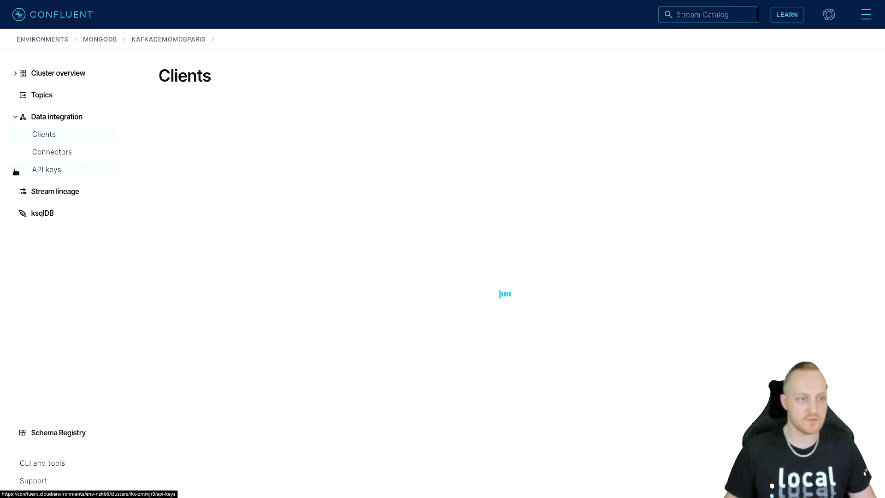
left_click(53, 153)
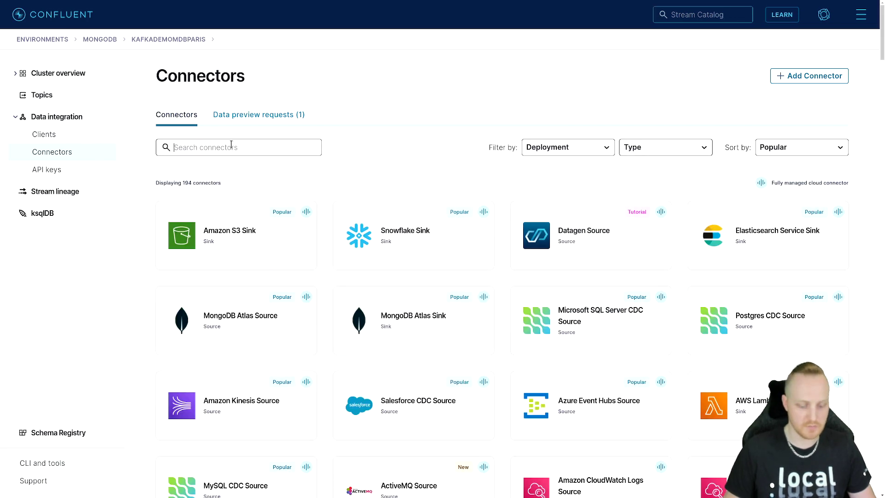
Step: Search the connectors for "mongo" and start adding a MongoDB Atlas Source connector
left_click(231, 147)
type("mongo")
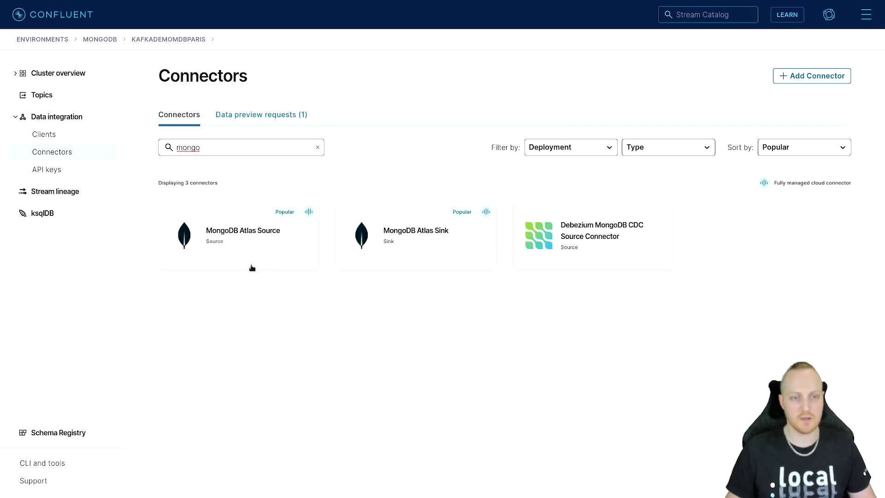
mouse_move(283, 234)
mouse_move(431, 249)
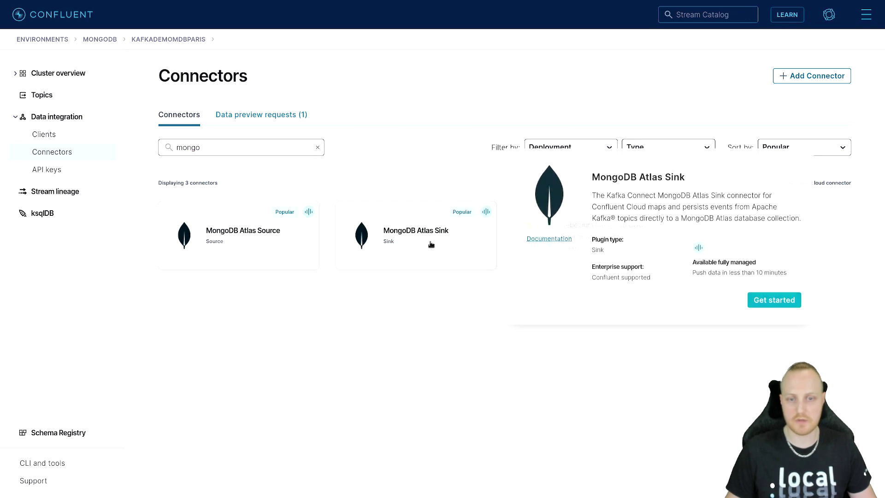
left_click(269, 252)
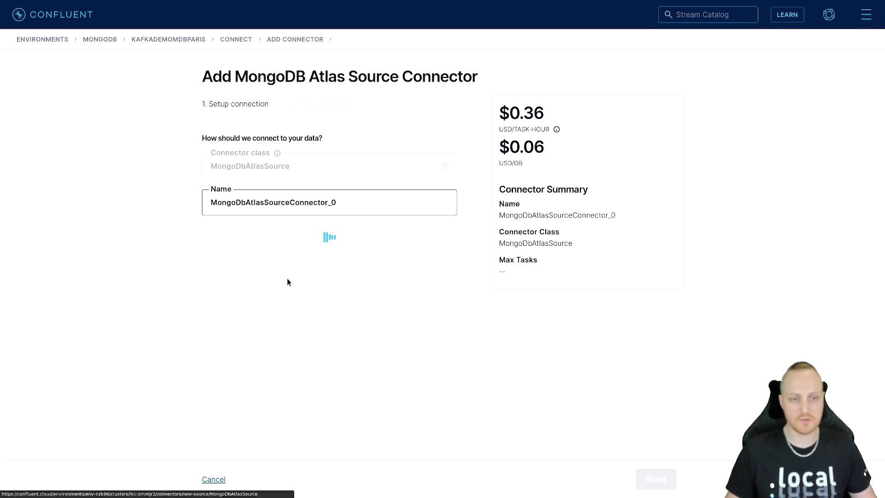
Step: Rename the connector as MongoDBAtlasSource
left_click(287, 202)
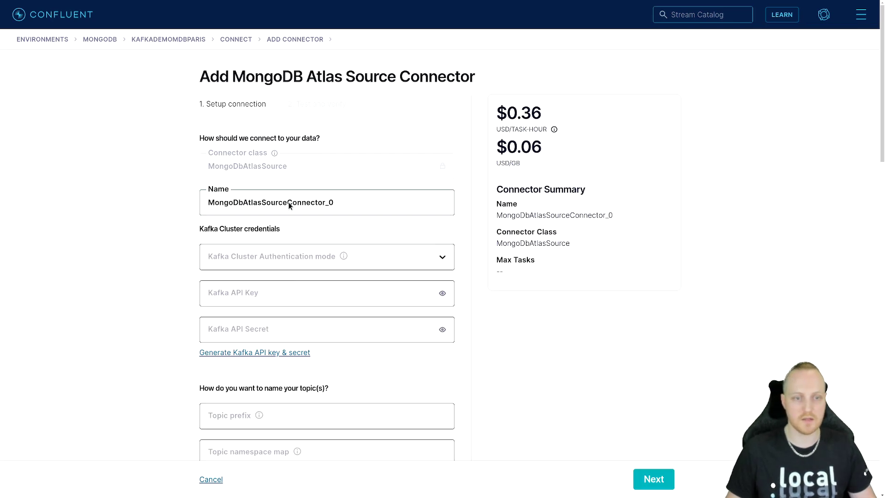
left_click_drag(289, 207, 386, 212)
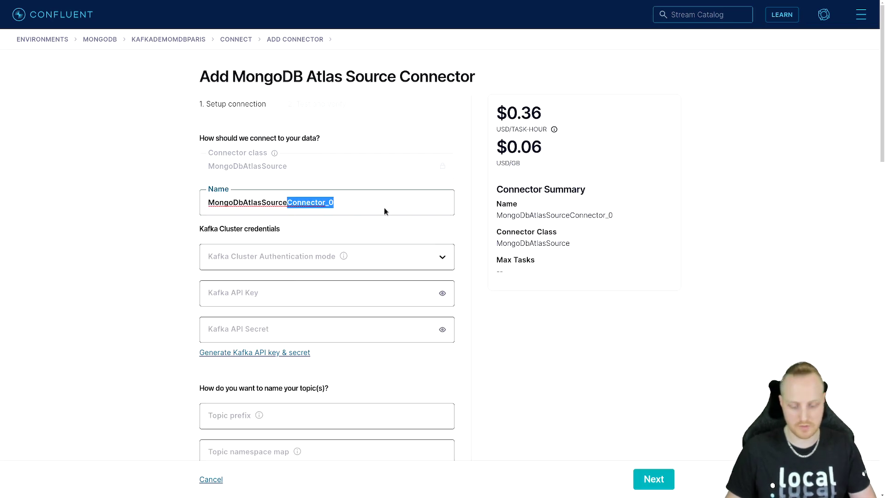
key("BackSpace")
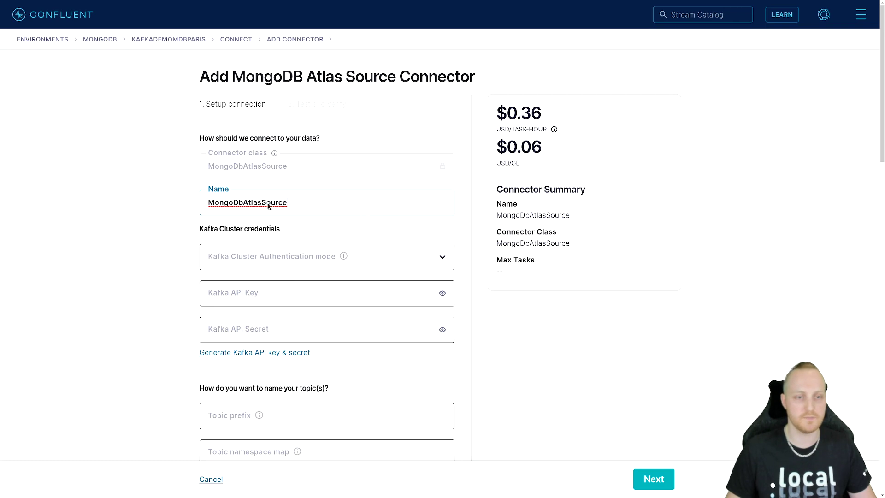
left_click(243, 203)
key("BackSpace")
type("B")
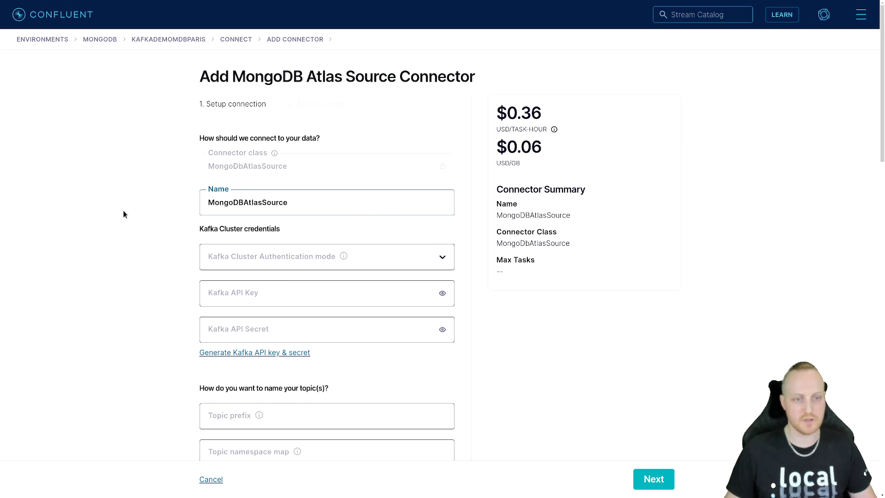
Step: Set the Kafka cluster authentication mode to KAFKA_API_KEY, then generate, copy and download a Kafka API key and secret for the connector
left_click(294, 259)
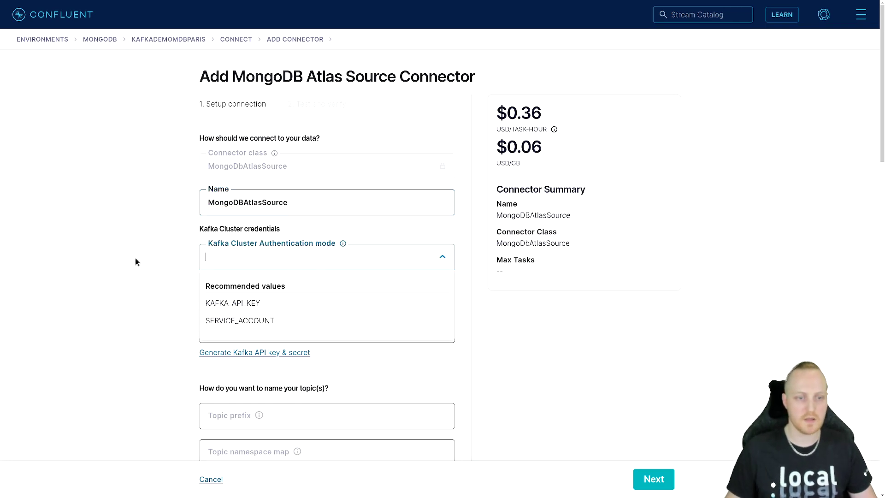
left_click(276, 305)
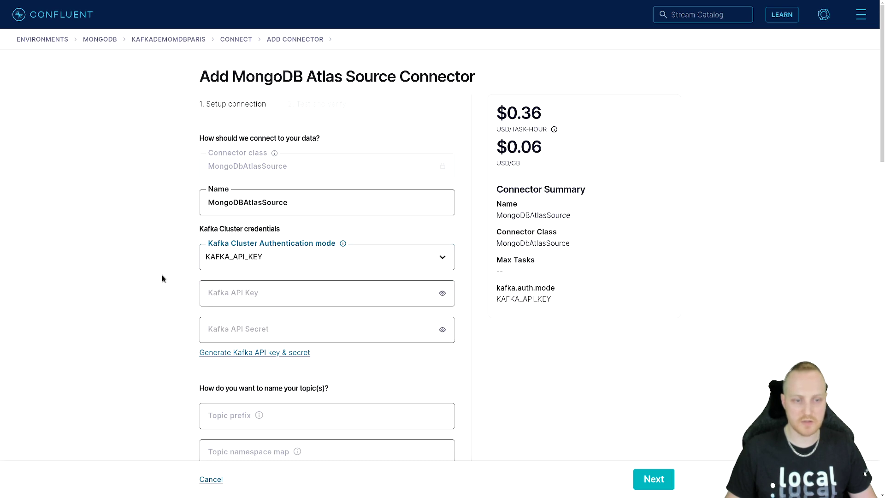
left_click(261, 353)
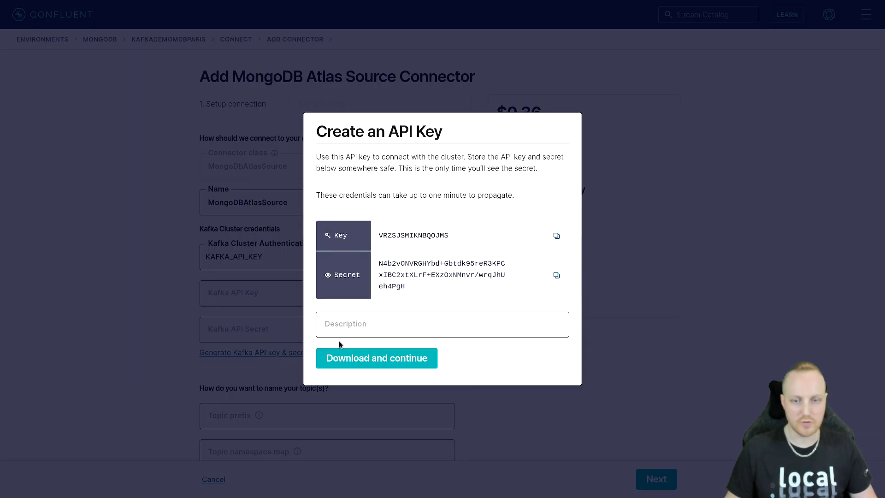
left_click(557, 238)
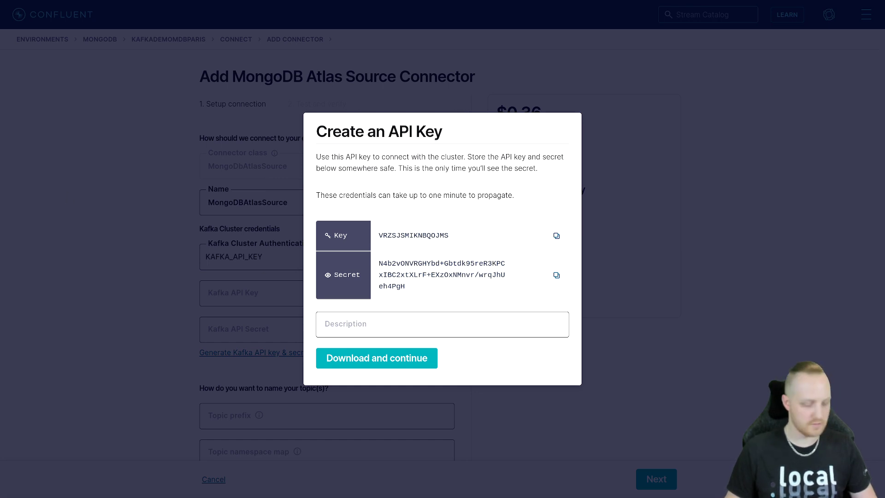
left_click(557, 275)
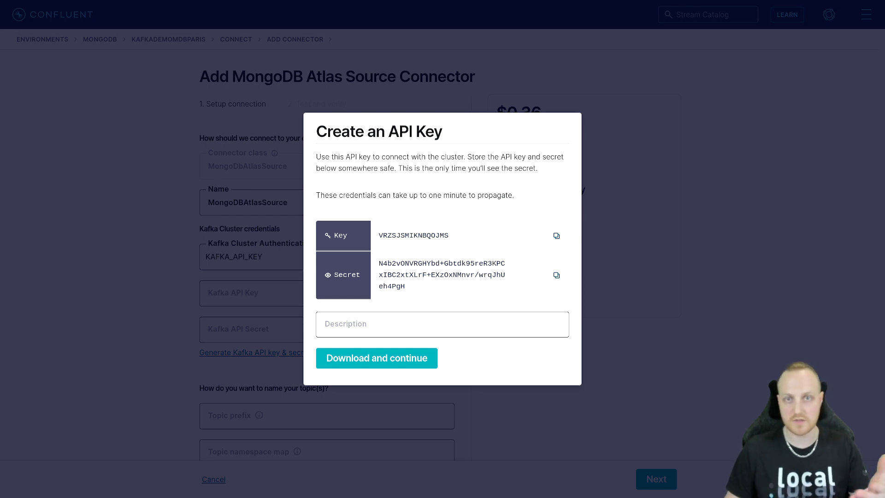
left_click(389, 361)
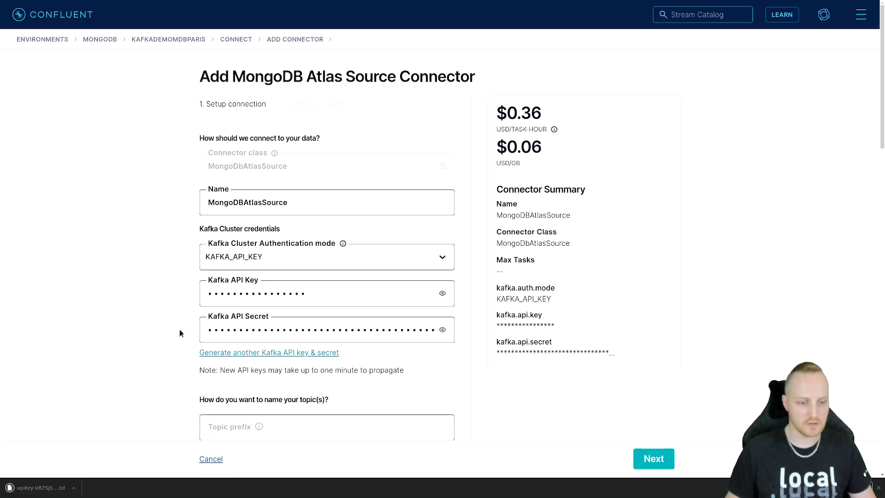
left_click(879, 488)
scroll(140, 295, "down", 7)
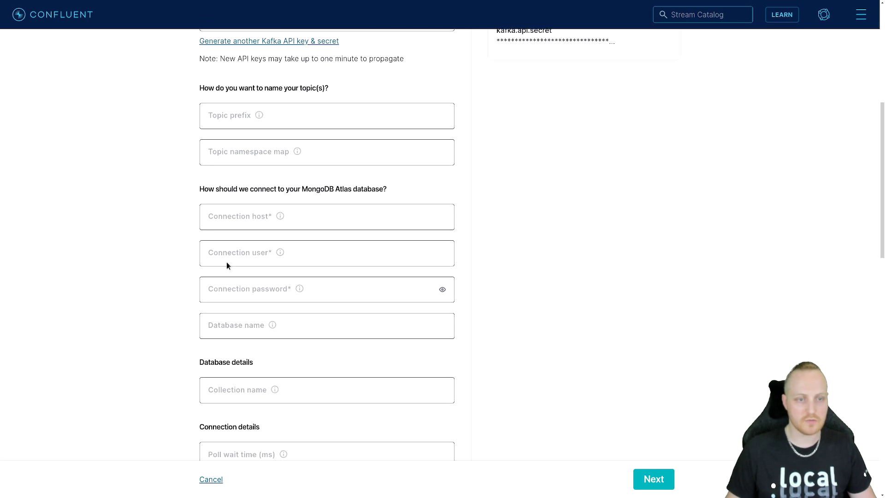
left_click(267, 218)
key("ctrl+v")
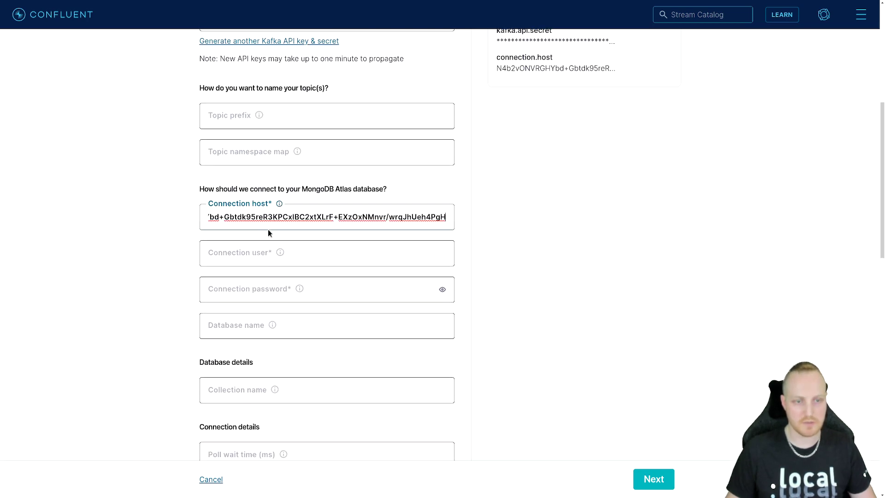
key("ctrl+a")
key("BackSpace")
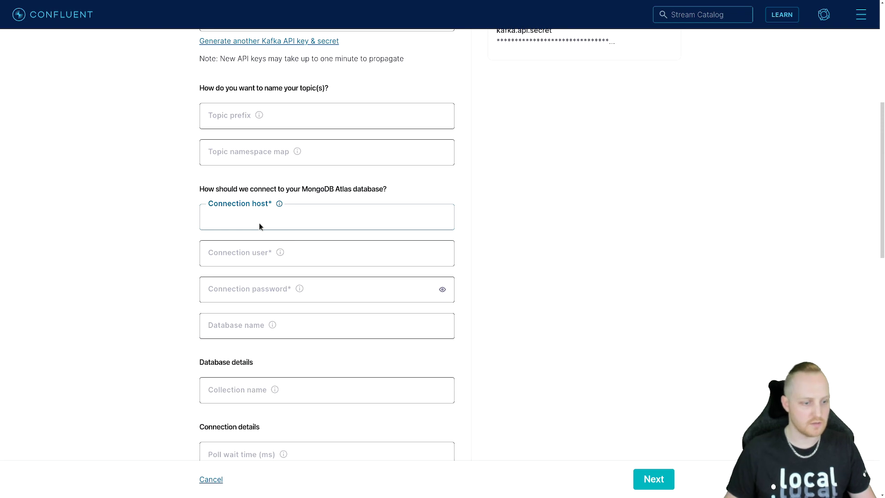
Step: Copy the host kafkasource.cdjex.mongodb.net from KafkaSource's application connection string in MongoDB Atlas and paste it as the Confluent connector's connection host
key("ctrl+Tab")
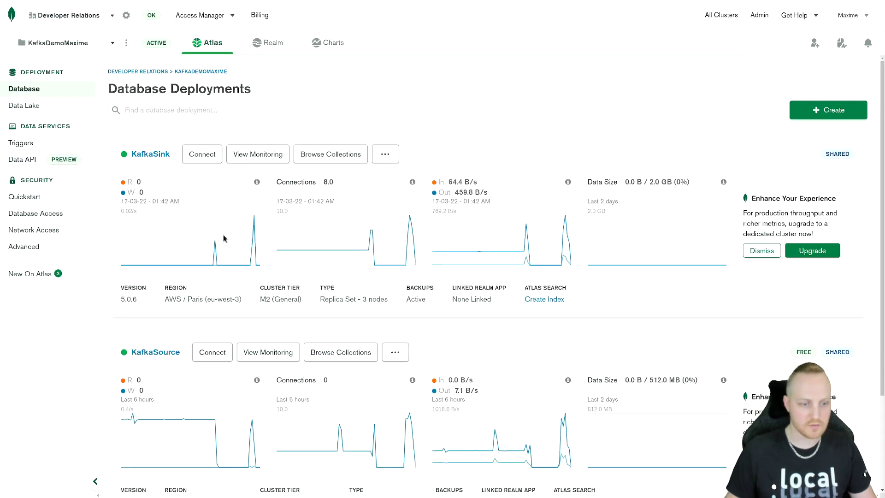
left_click(213, 353)
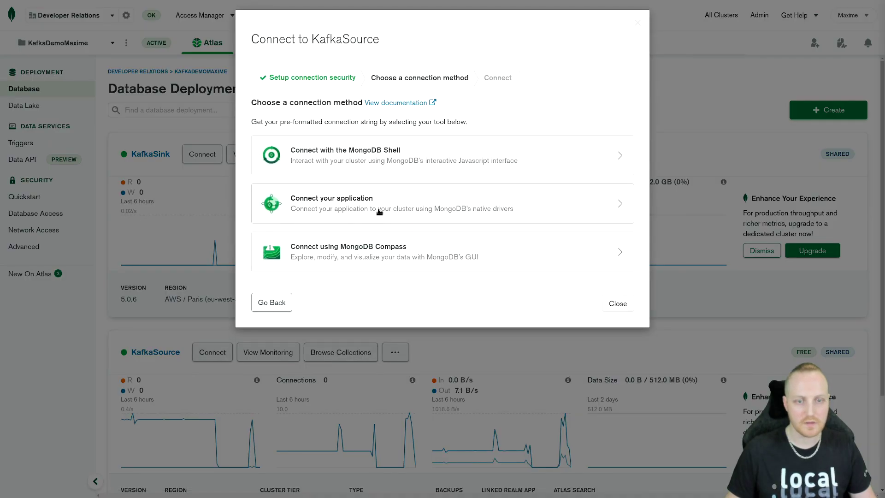
left_click(400, 209)
left_click_drag(400, 209, 520, 208)
left_click(626, 340)
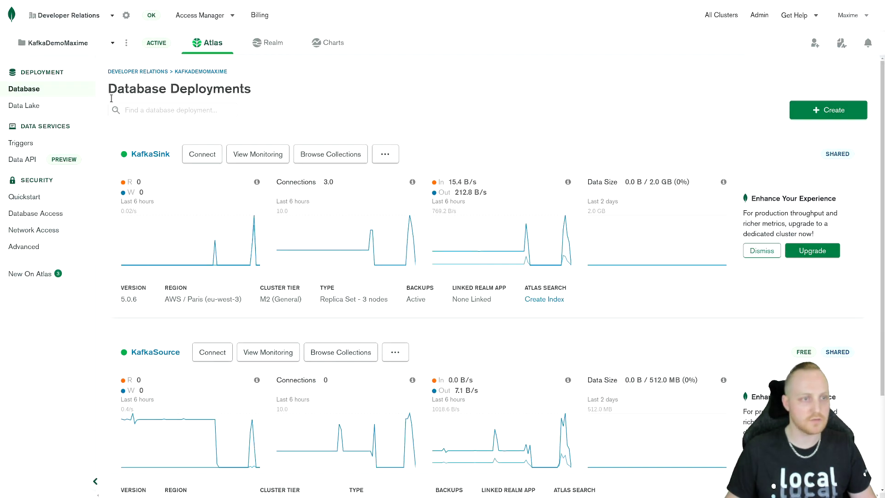
key("alt+Tab")
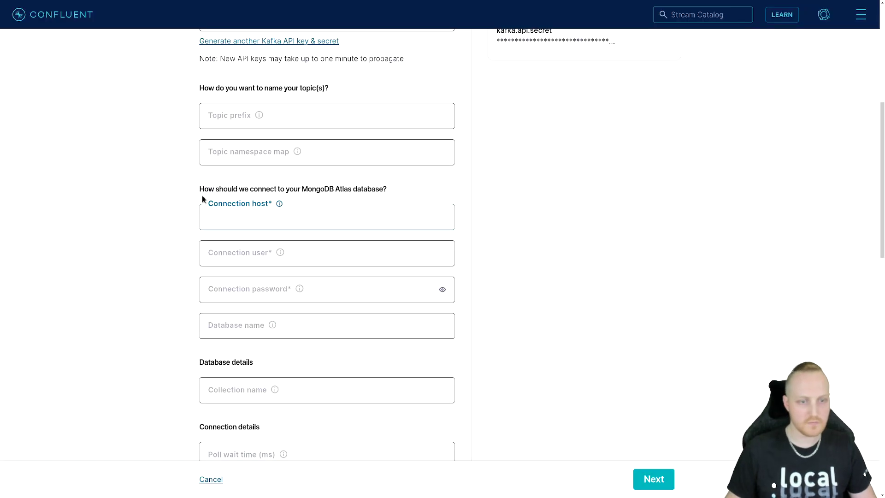
key("ctrl+v")
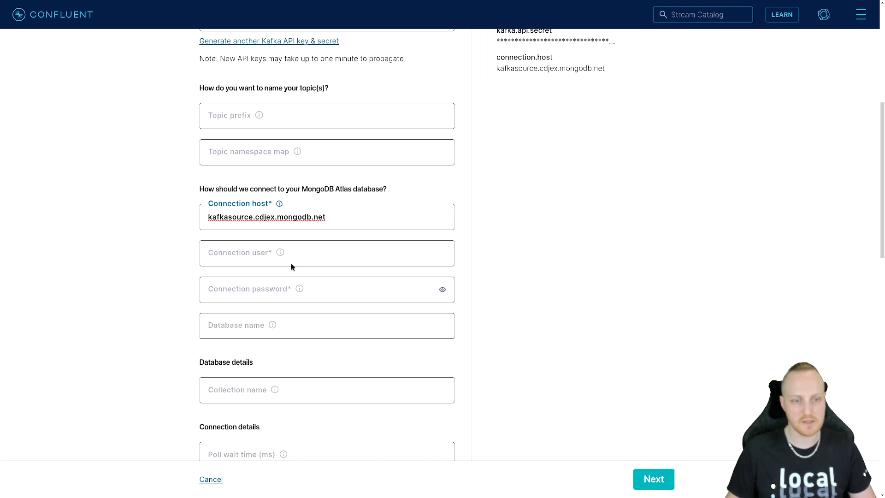
Step: Set the connection user to kafka and enter the database user's connection password
left_click(300, 253)
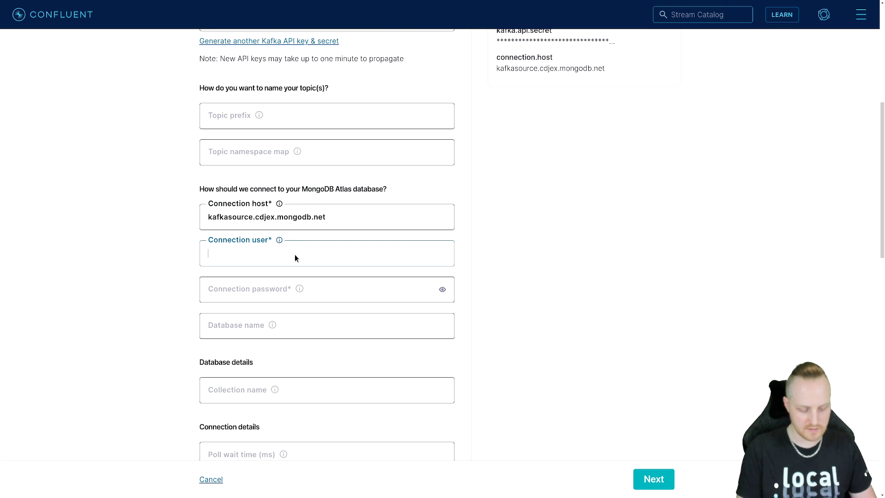
type("kafka")
key("Tab")
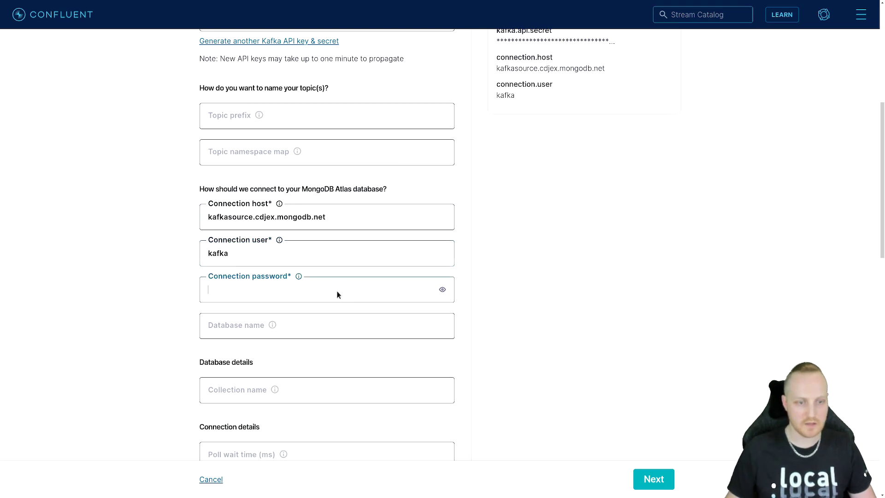
type("***")
left_click(158, 290)
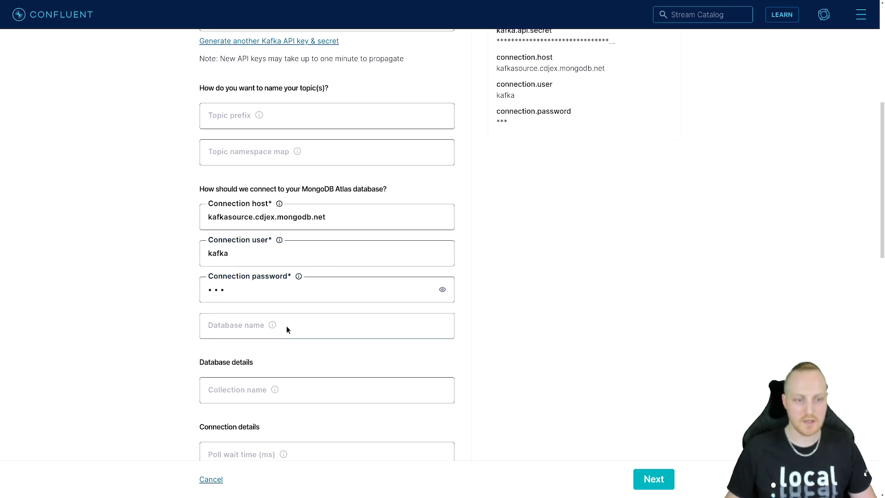
Step: Set the source connector's database name to test and its collection name to movies
scroll(286, 328, "down", 3)
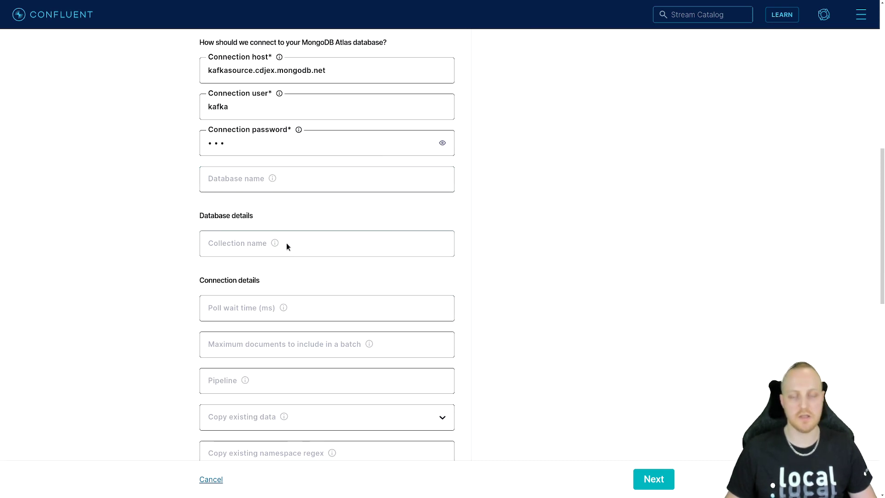
left_click(291, 182)
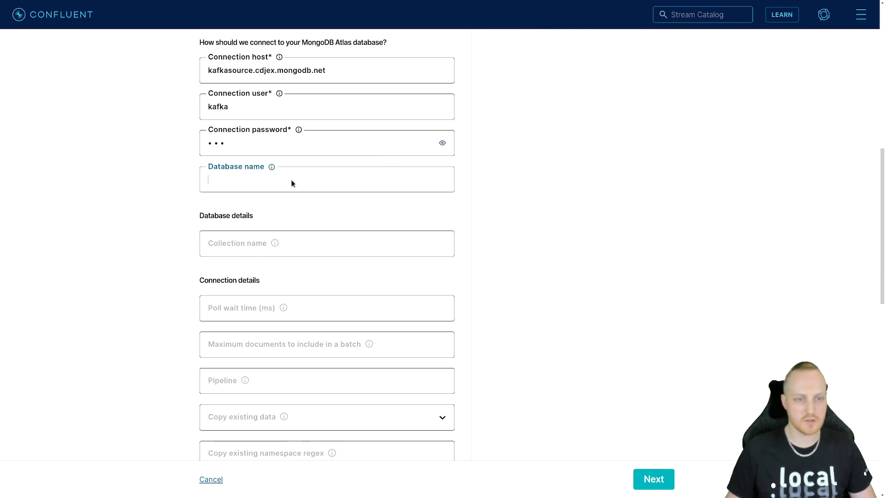
type("test")
left_click(283, 241)
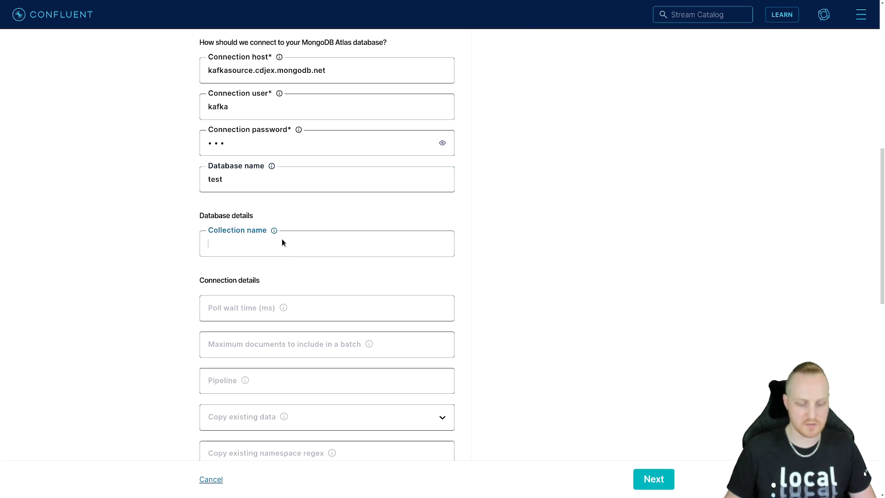
type("movies")
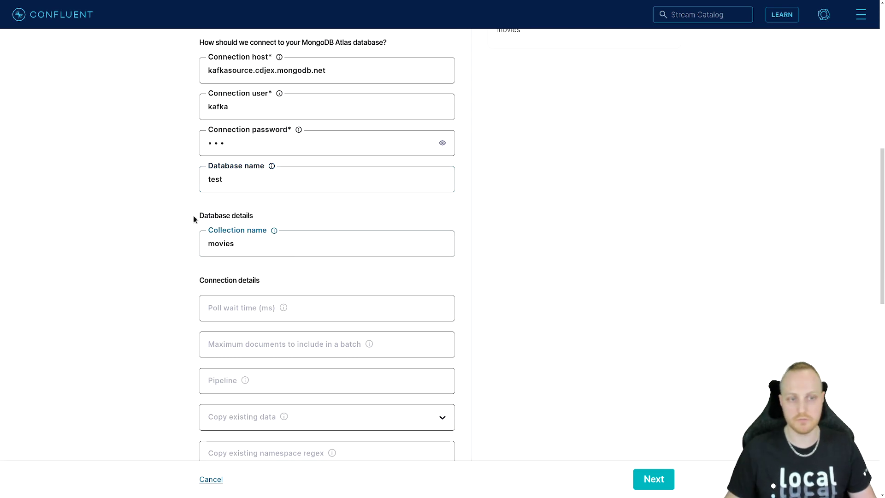
left_click(172, 280)
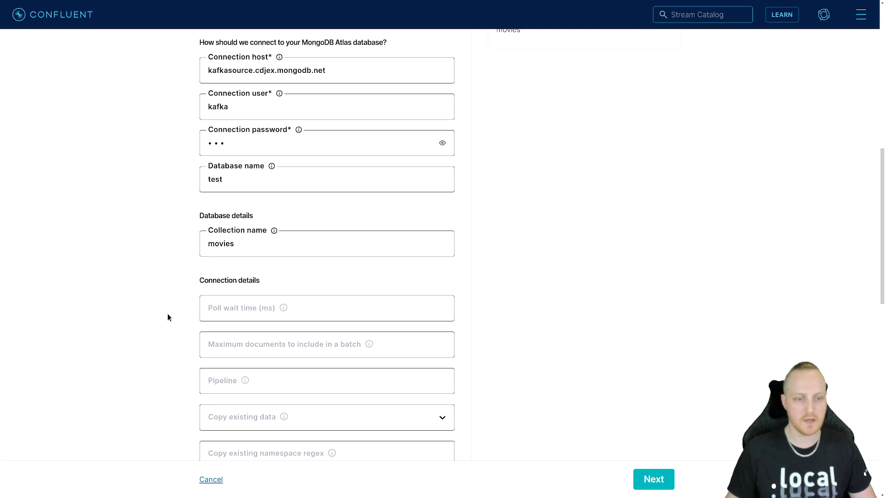
Step: Set the source connector's output Kafka record value format to BSON
scroll(166, 311, "down", 3)
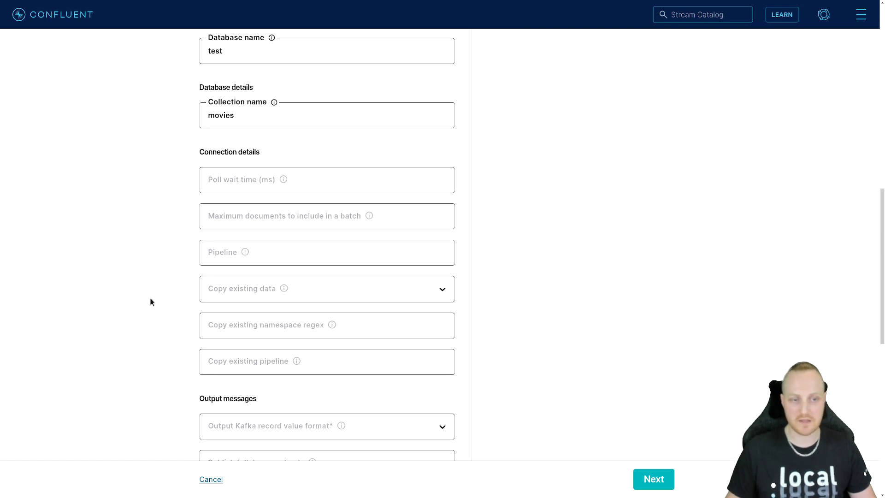
scroll(143, 297, "down", 3)
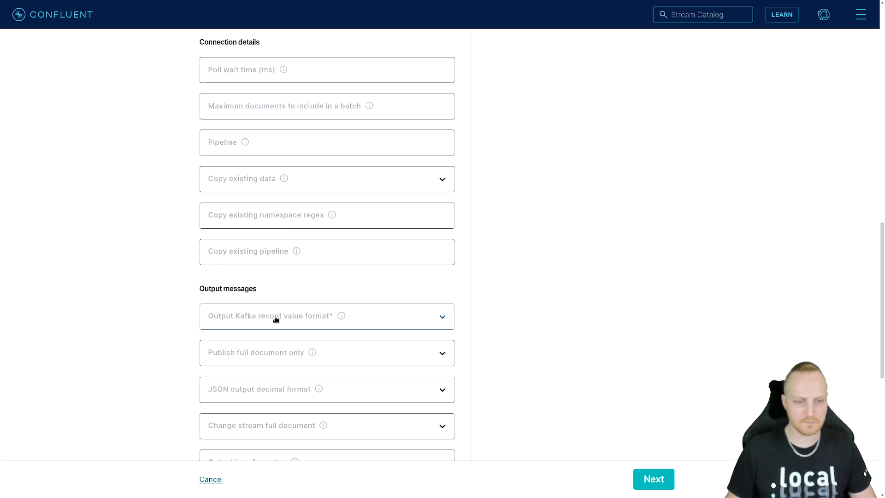
scroll(366, 323, "down", 1)
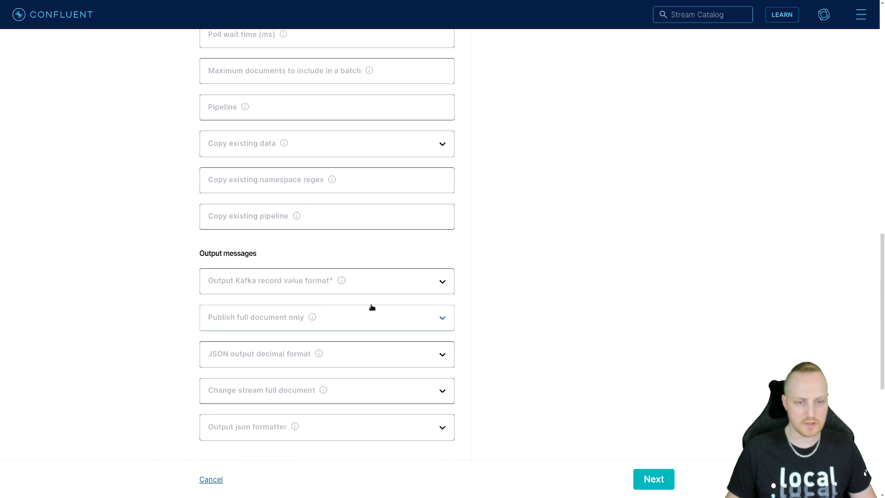
left_click(380, 281)
left_click(288, 344)
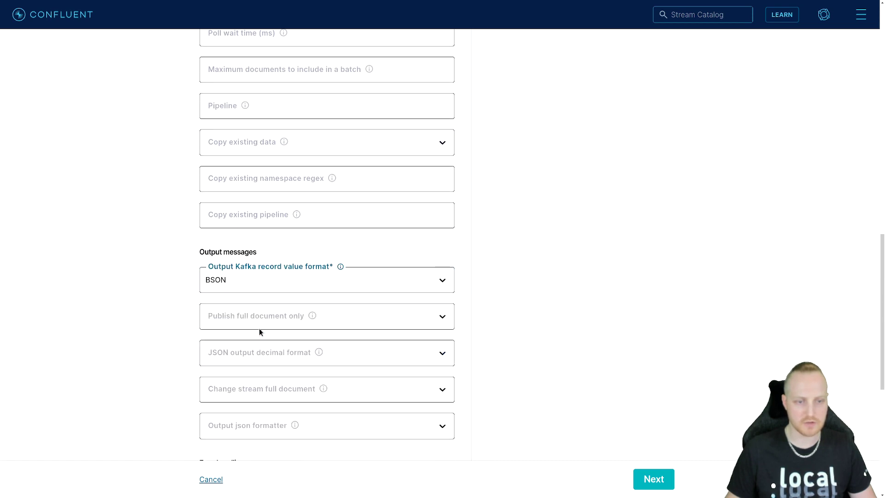
Step: Set the number of tasks for the source connector to 1
scroll(163, 277, "down", 3)
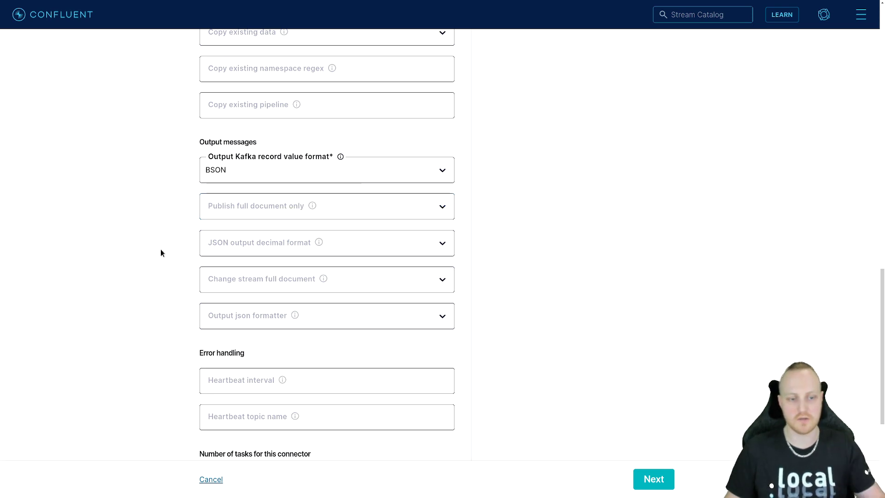
scroll(152, 272, "down", 3)
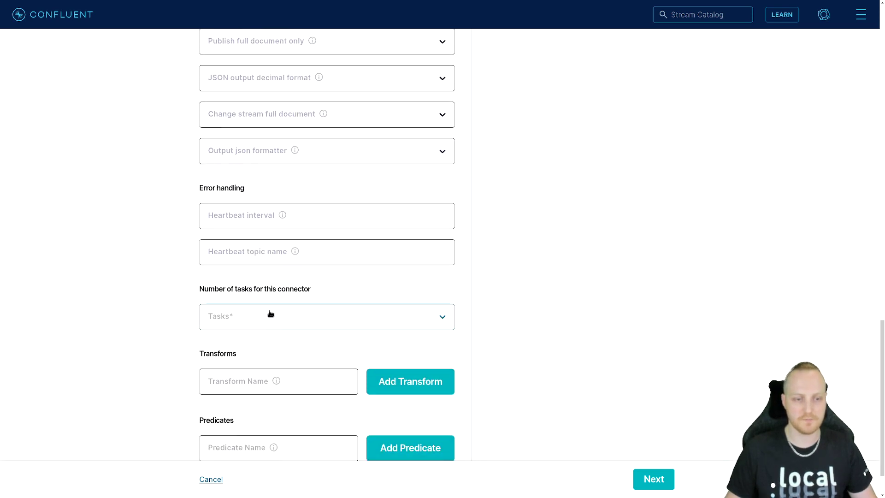
left_click(271, 314)
left_click(249, 363)
scroll(662, 411, "down", 1)
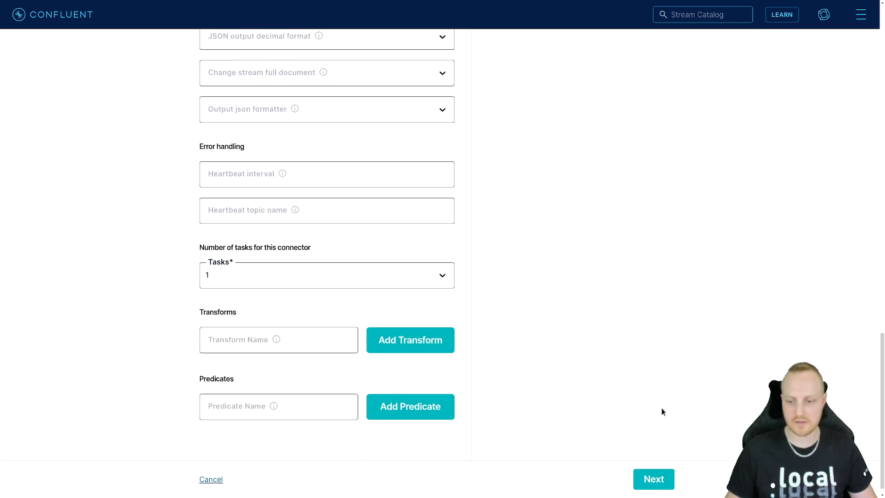
Step: Proceed to the configuration summary and launch the MongoDBAtlasSource connector, clearing the browser's password-saving prompt
left_click(658, 482)
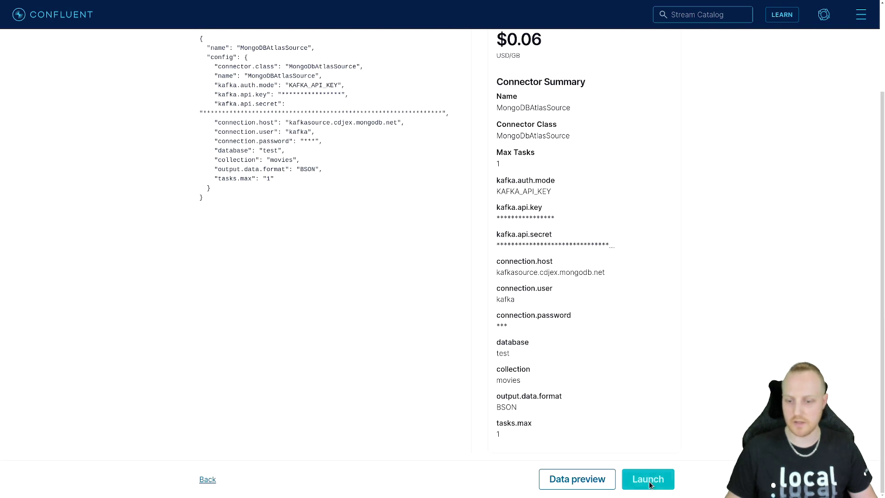
left_click(649, 484)
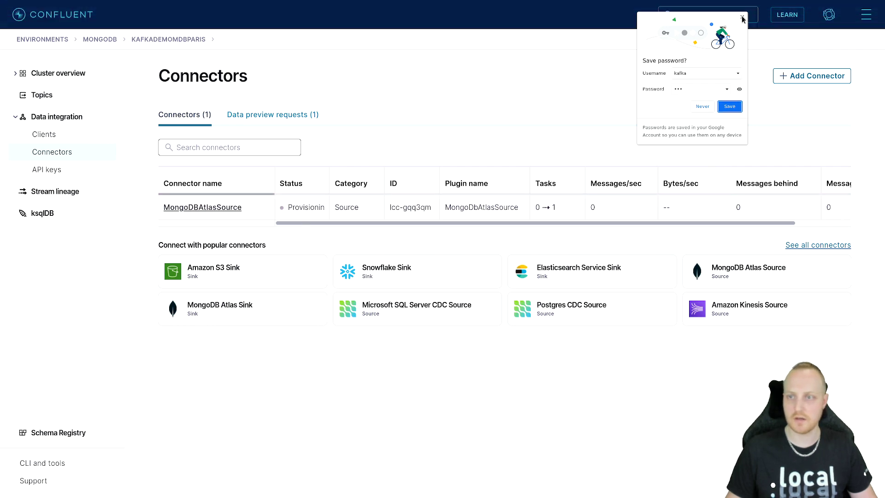
left_click(730, 107)
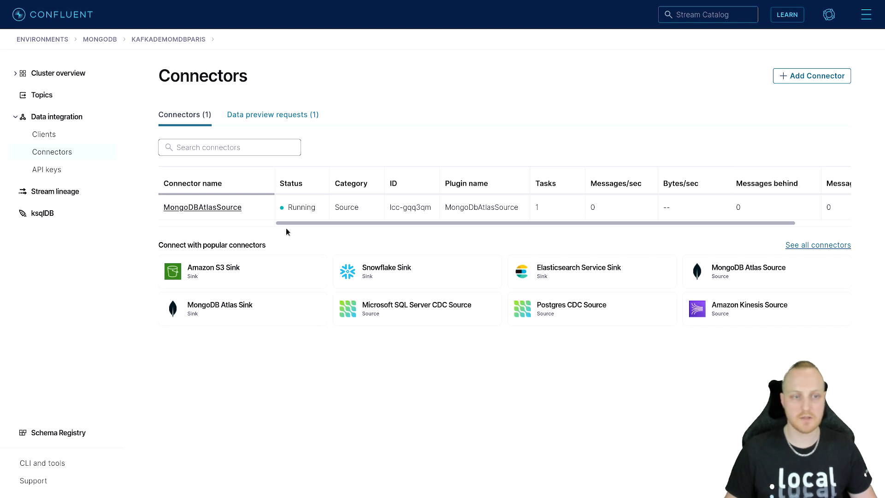
Step: Start adding a MongoDB Atlas Sink connector and create a topic named test.movies with default settings
left_click(279, 316)
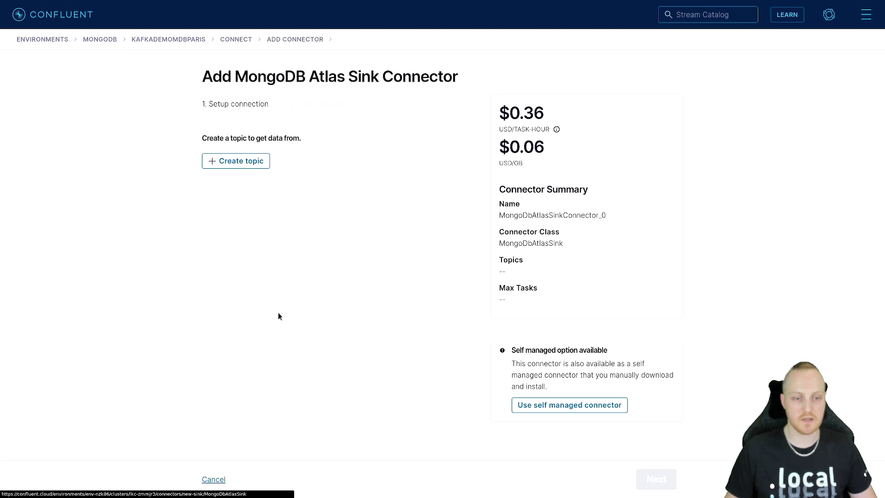
left_click(257, 161)
left_click(314, 124)
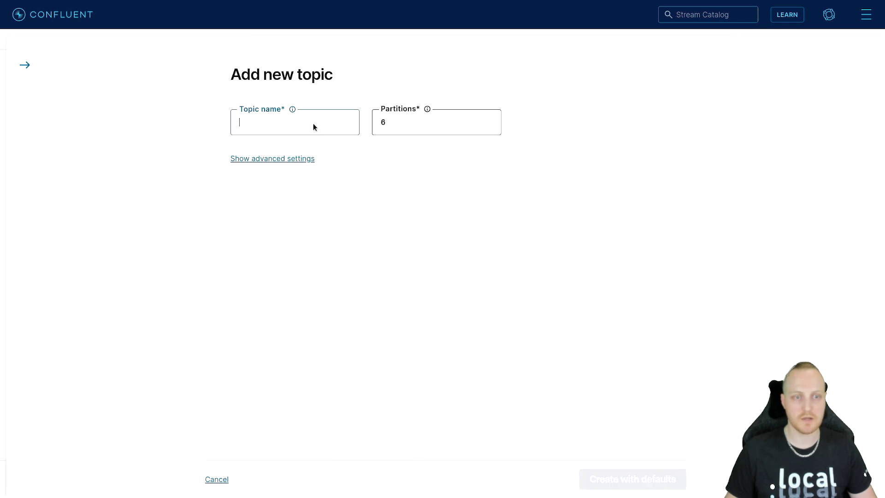
type("test.movies")
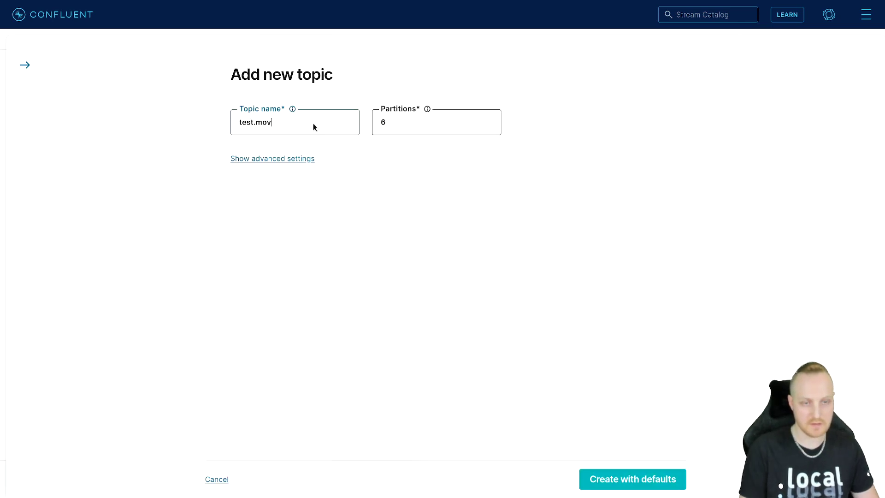
left_click(637, 479)
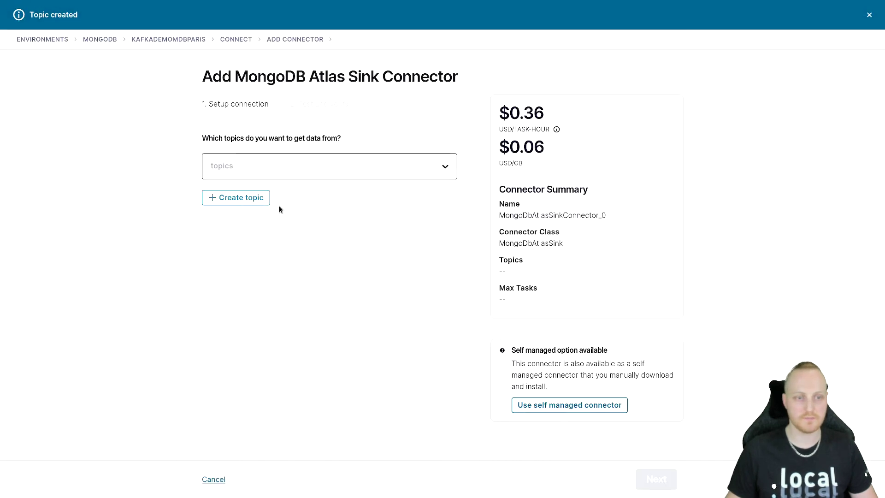
Step: Choose test.movies as the topic to get data from and rename the sink connector as MongoDBAtlasSink
left_click(286, 169)
left_click(260, 209)
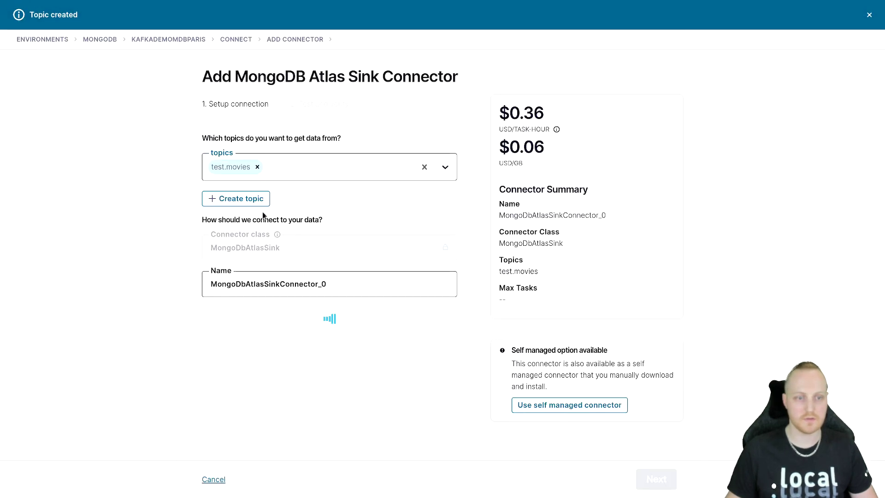
left_click_drag(277, 285, 353, 288)
key("BackSpace")
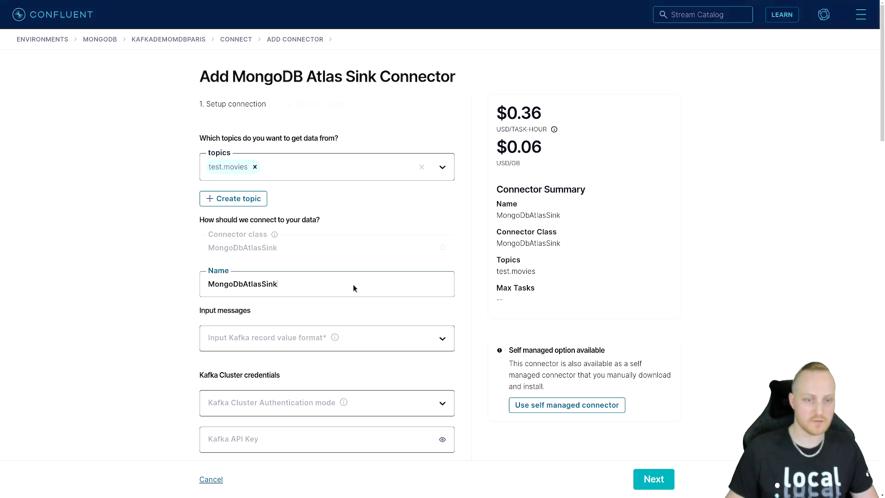
left_click(243, 284)
key("BackSpace")
type("B")
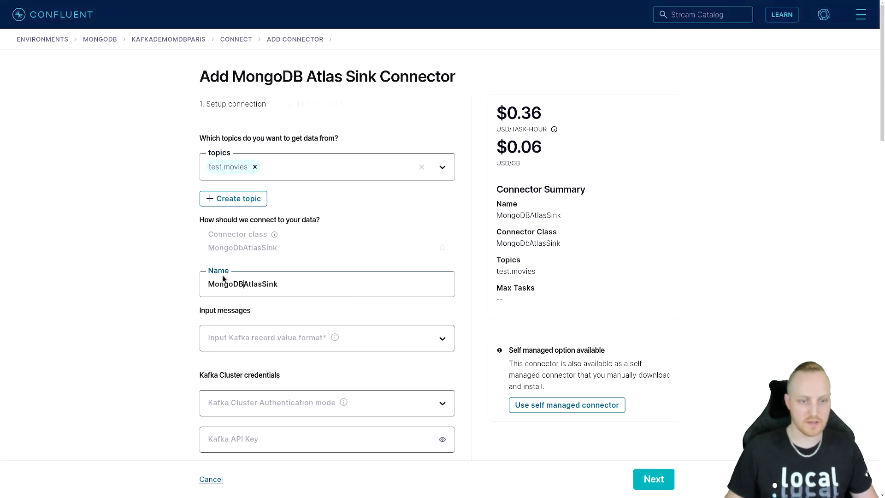
Step: Set the sink's input Kafka record value format to BSON and the Kafka cluster authentication mode to KAFKA_API_KEY
left_click(333, 349)
left_click(323, 400)
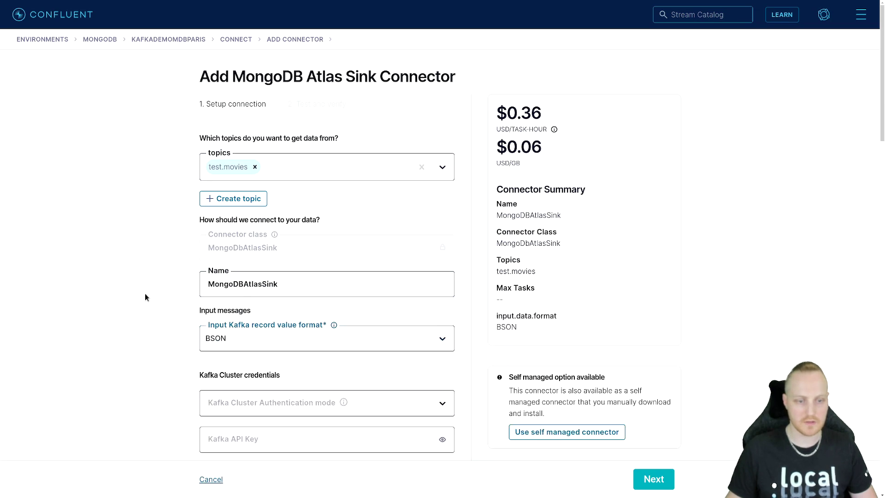
scroll(152, 295, "down", 4)
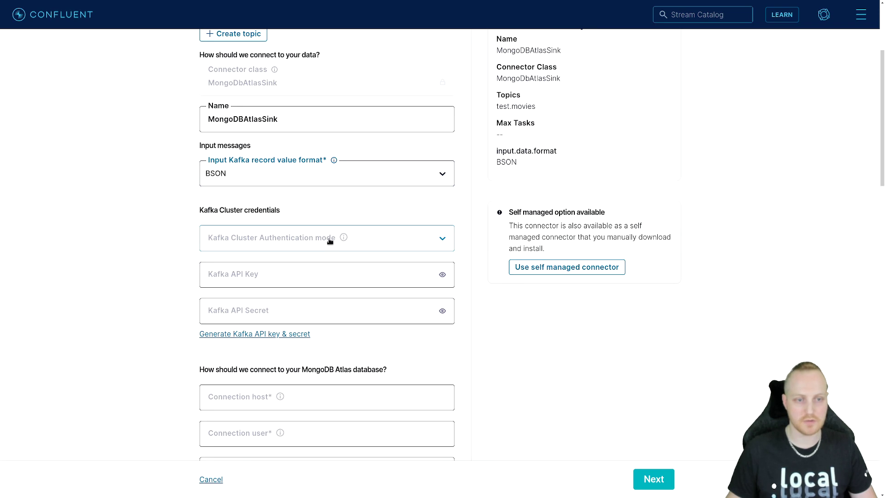
left_click(298, 243)
left_click(263, 284)
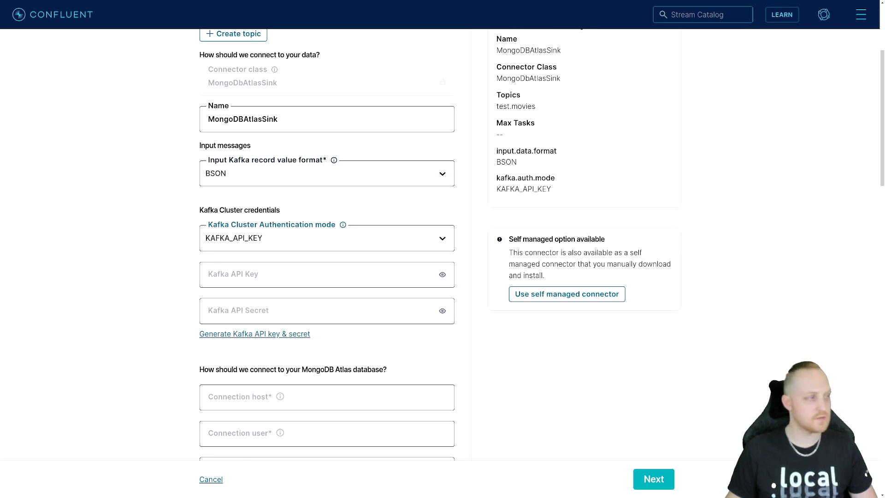
Step: Paste the existing Kafka API key and Kafka API secret into the sink connector's cluster credentials
key("Tab")
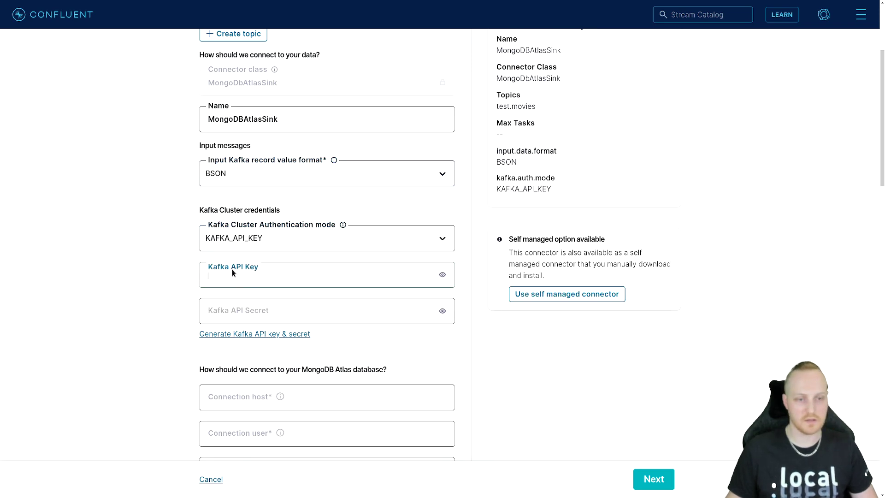
key("ctrl+v")
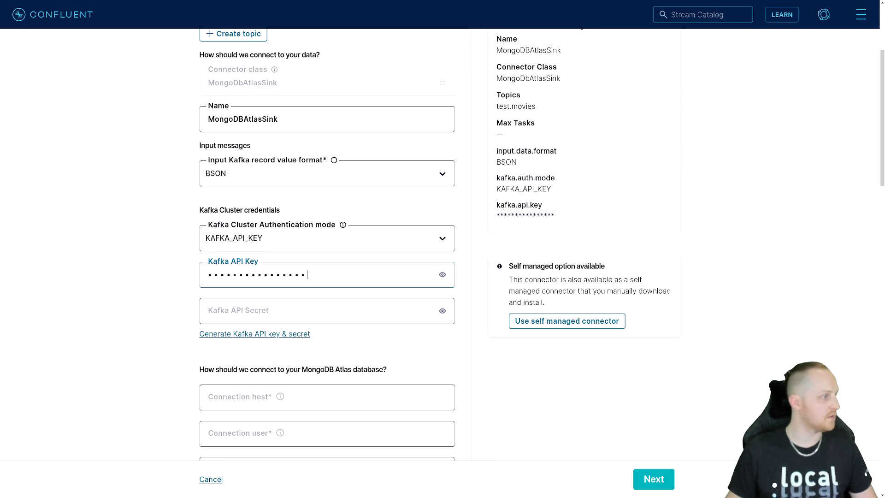
left_click(234, 313)
key("ctrl+v")
Step: Copy the host kafkasink.cdjex.mongodb.net from KafkaSink's application connection string in MongoDB Atlas and paste it as the Confluent sink connector's connection host
scroll(132, 276, "down", 4)
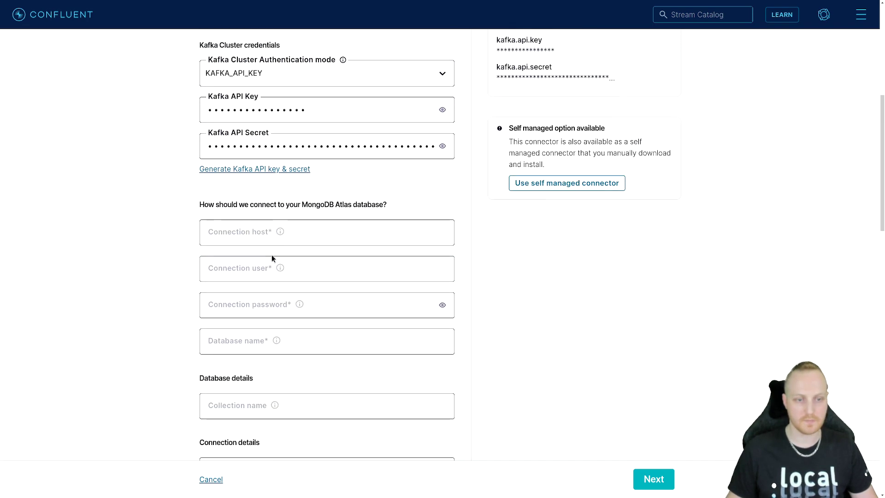
left_click(291, 233)
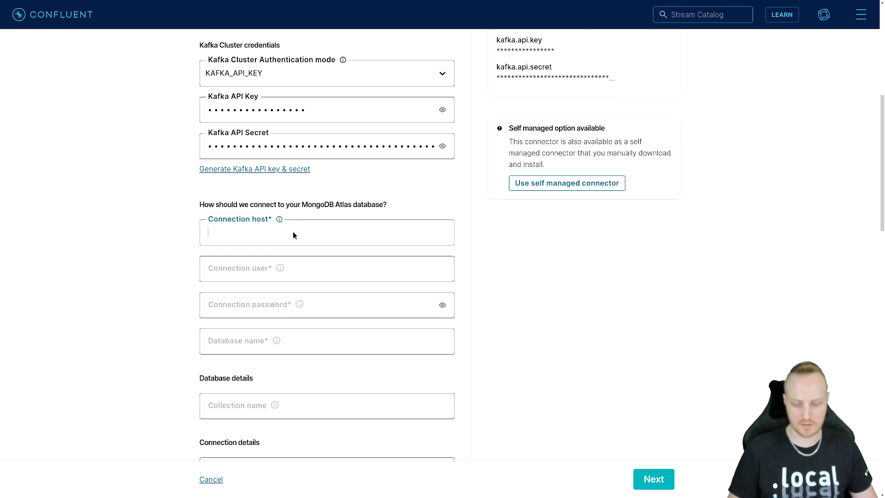
key("ctrl+Tab")
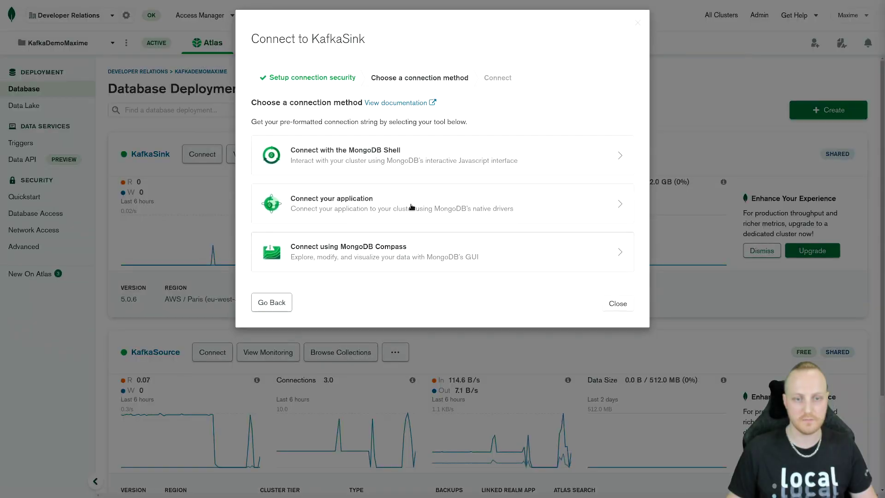
left_click(406, 206)
left_click_drag(402, 211, 515, 215)
key("ctrl+c")
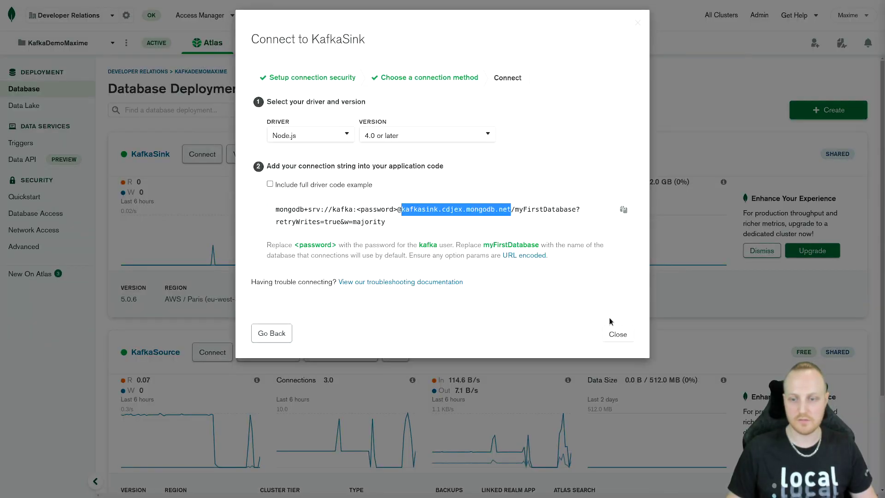
left_click(613, 333)
key("alt+Tab")
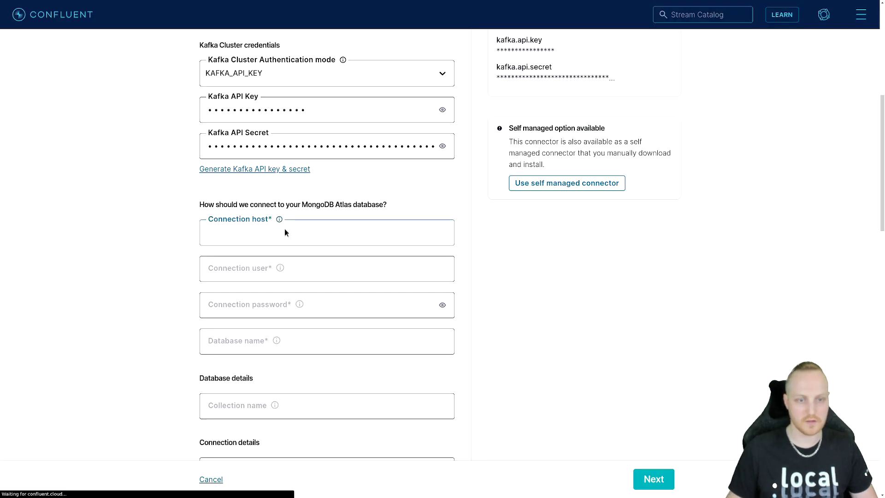
key("ctrl+v")
Step: Set the sink's connection user to kafka and enter the database user's connection password
left_click(258, 269)
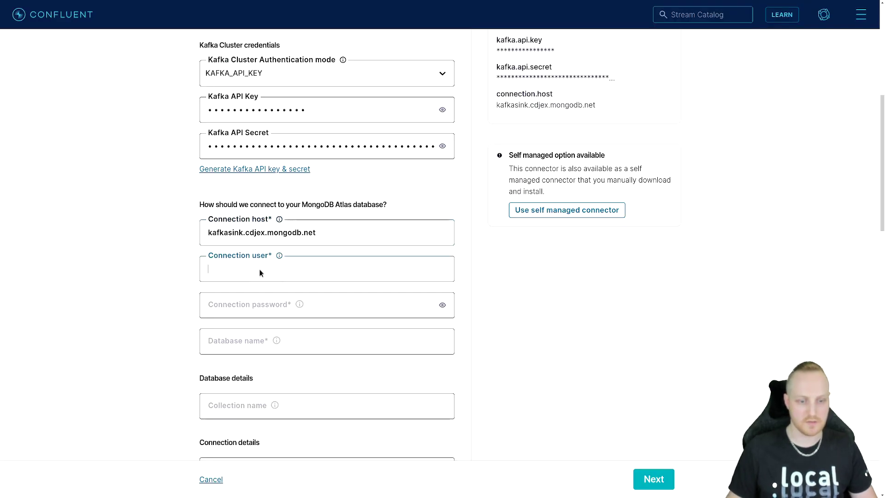
type("kafka")
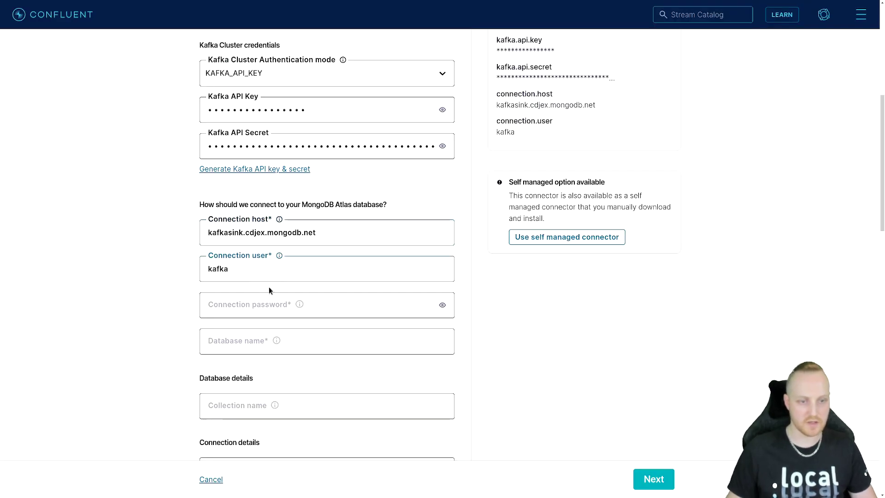
left_click(238, 306)
type("***")
left_click(173, 328)
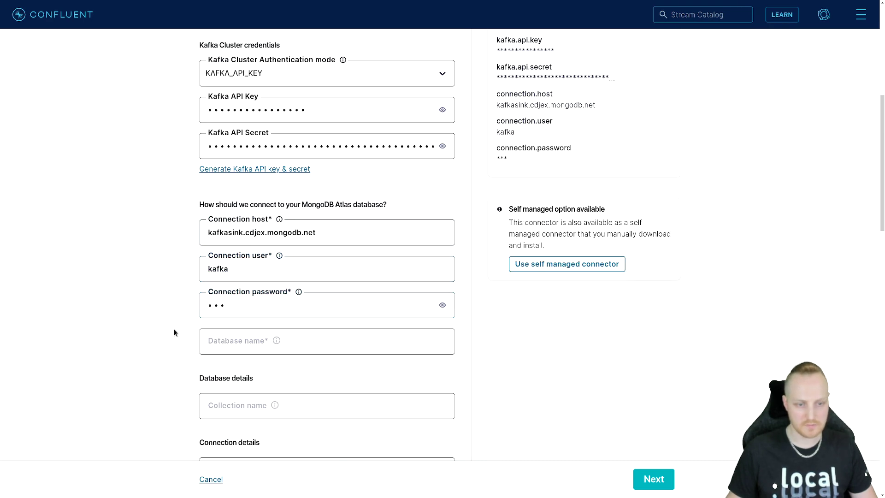
Step: Set the sink connector's database name to test and its collection name to other_movies
left_click(242, 340)
type("test")
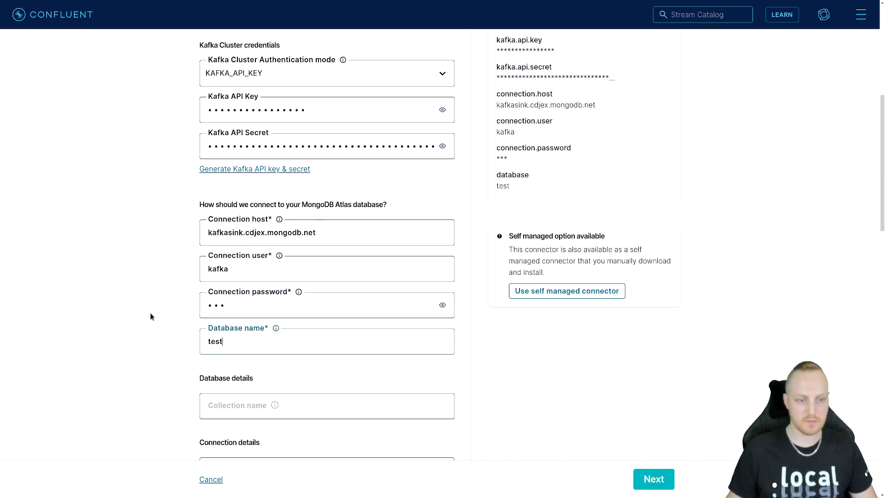
scroll(150, 313, "down", 2)
scroll(151, 310, "down", 1)
left_click(240, 260)
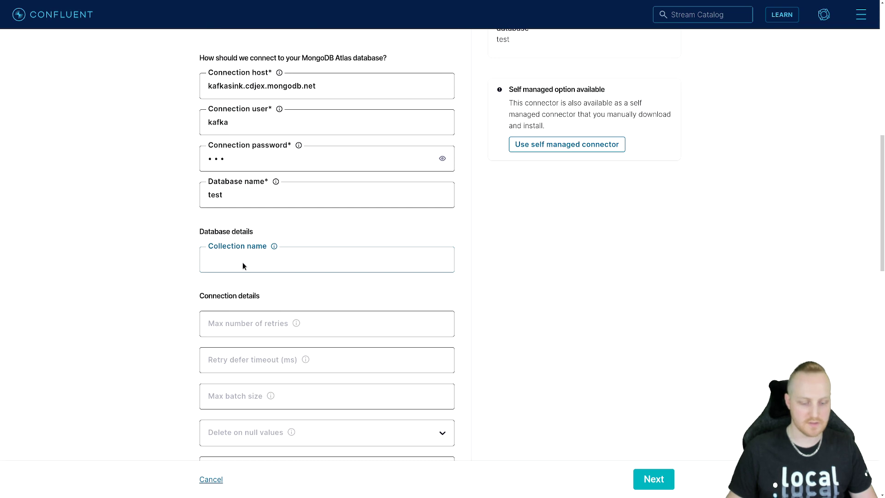
type("other_m")
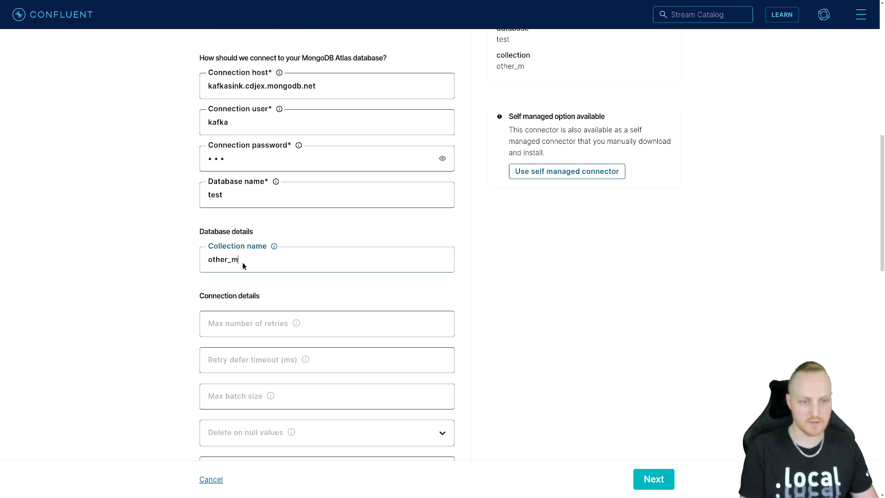
type("oàies")
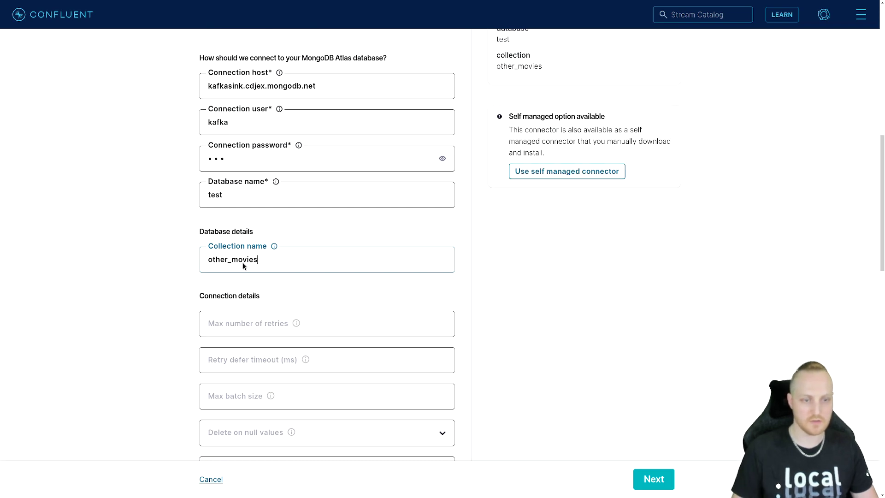
left_click(140, 242)
Step: Set the number of tasks for the sink connector to 1, leaving the optional connection and time series settings empty
scroll(148, 265, "up", 2)
scroll(150, 265, "down", 2)
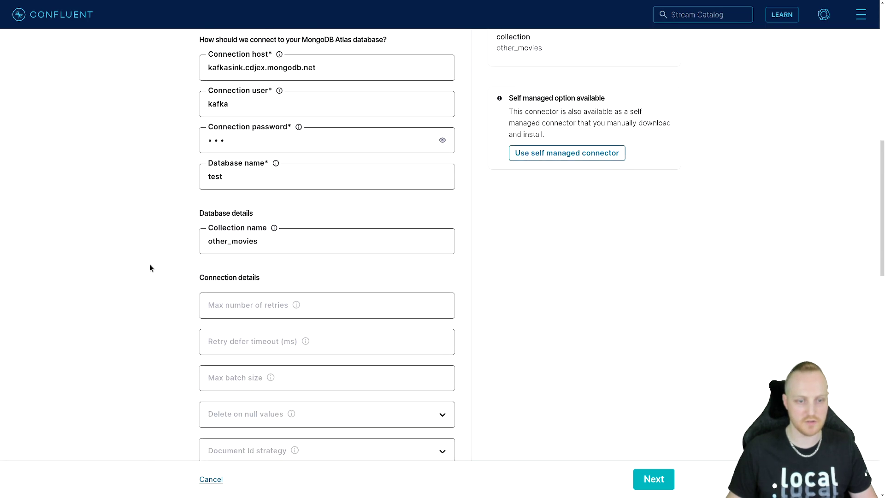
scroll(149, 264, "down", 2)
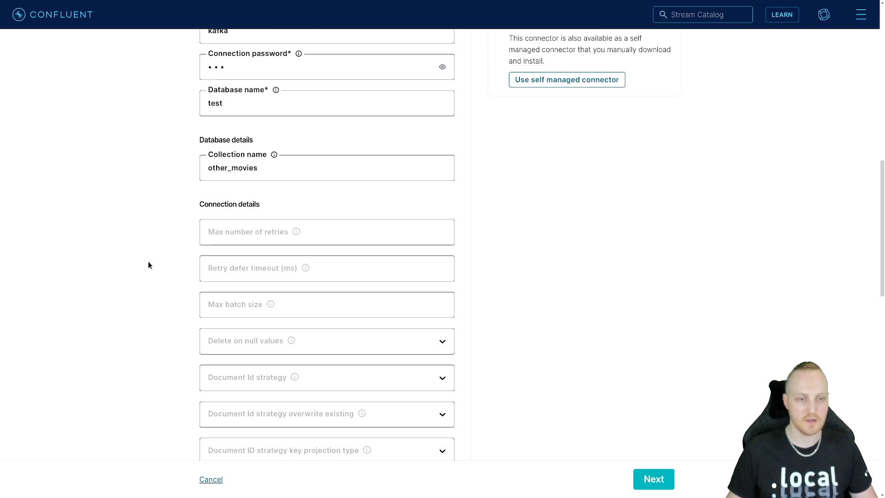
scroll(149, 264, "down", 10)
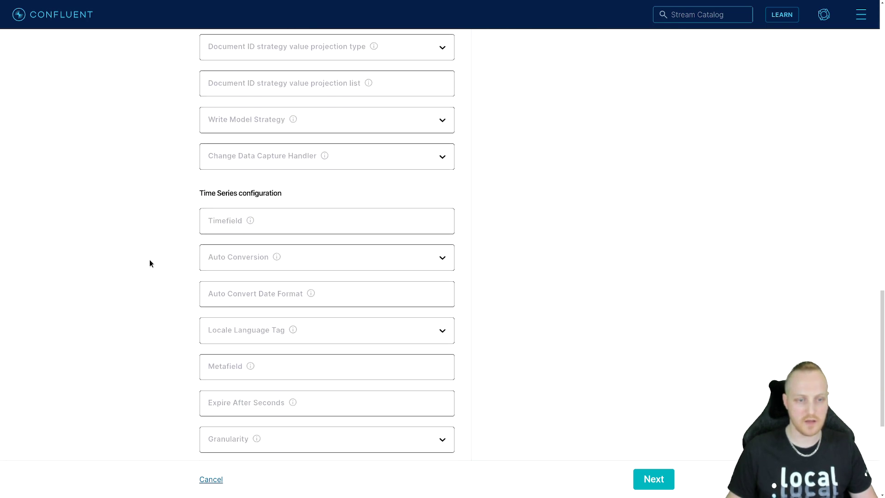
scroll(149, 264, "down", 2)
left_click(233, 289)
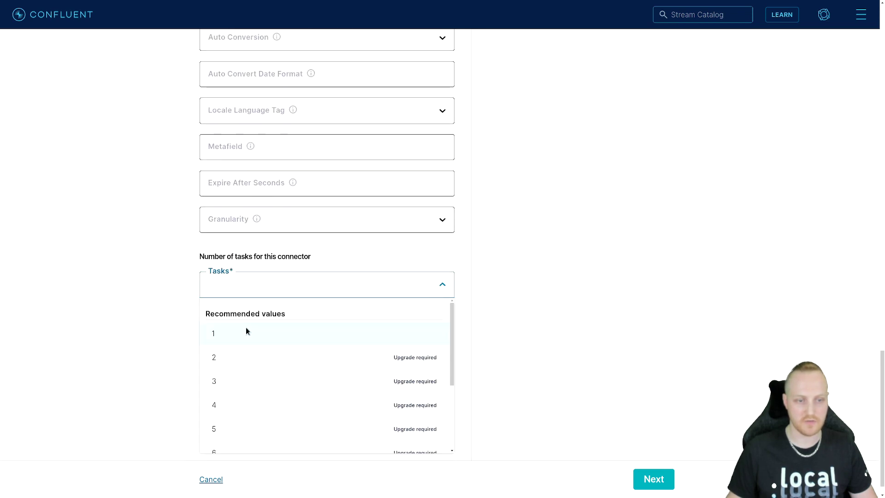
left_click(246, 329)
scroll(155, 272, "up", 9)
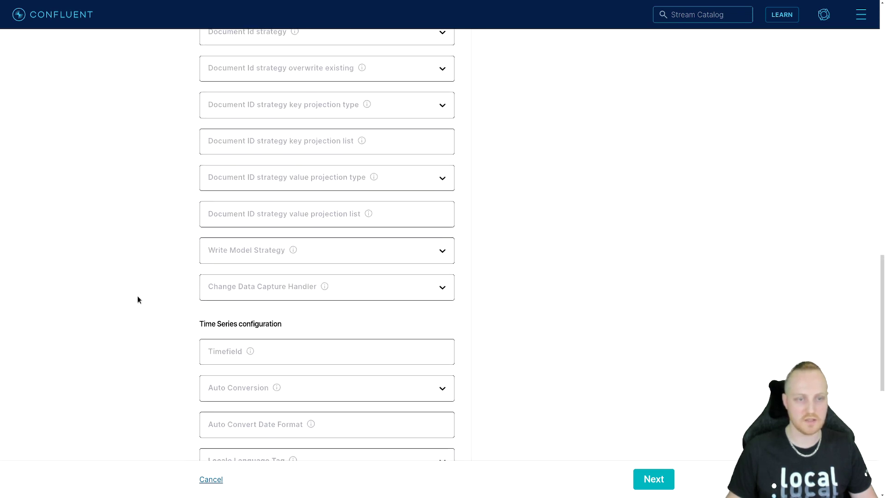
scroll(138, 296, "up", 2)
scroll(137, 295, "down", 7)
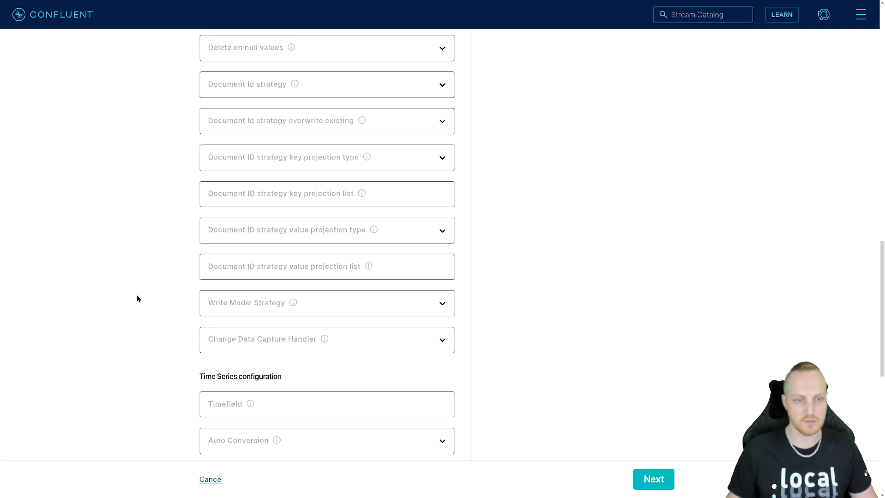
scroll(136, 299, "down", 5)
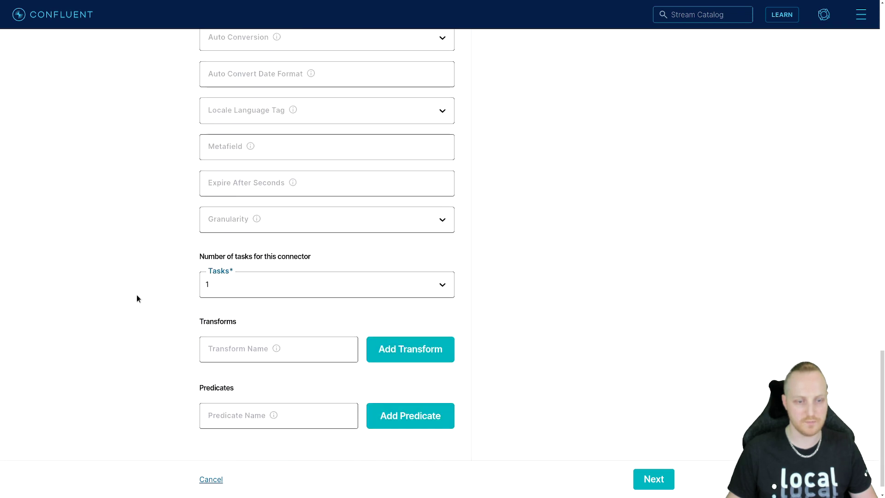
Step: Proceed to the sink connector's configuration review, launch the connector, and dismiss the browser's offer to save the password
left_click(660, 481)
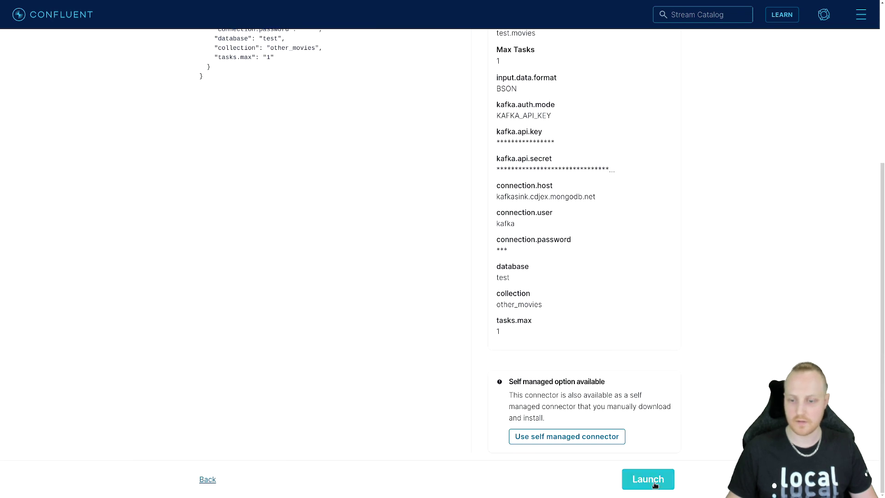
left_click(654, 482)
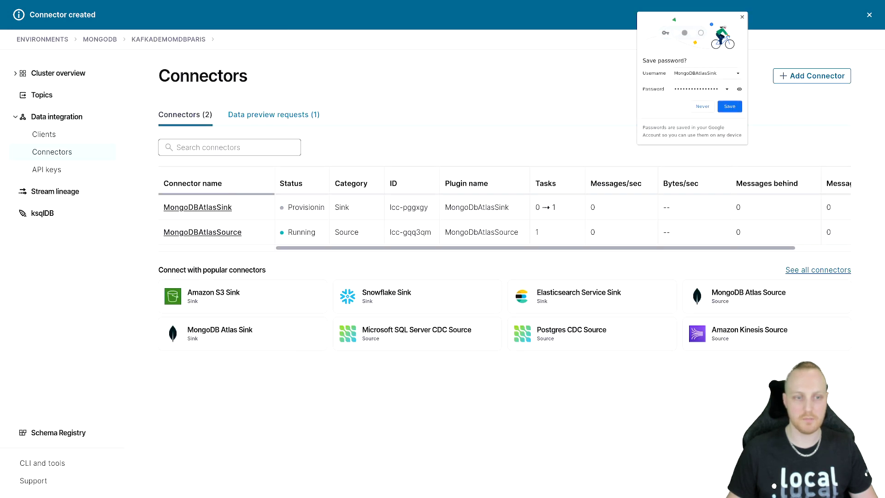
left_click(743, 18)
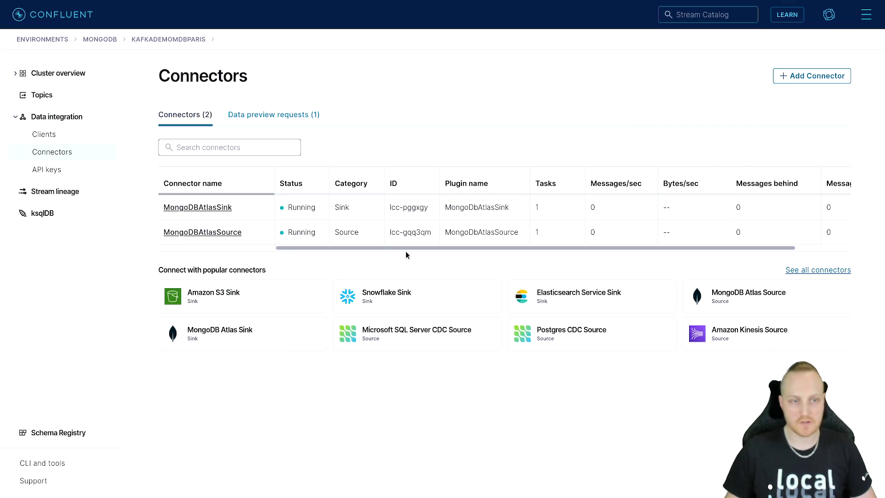
Step: Switch to MongoDB Atlas and create a database named test with a movies collection in the KafkaSource cluster
key("ctrl+Tab")
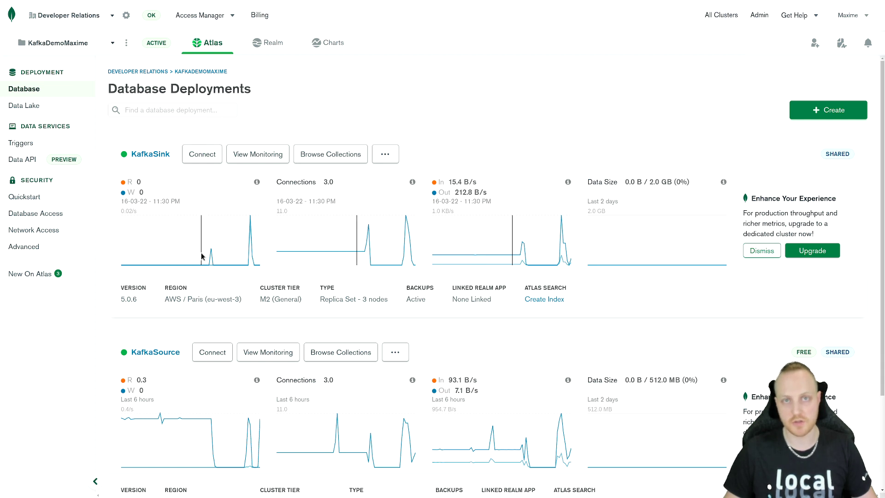
left_click(347, 356)
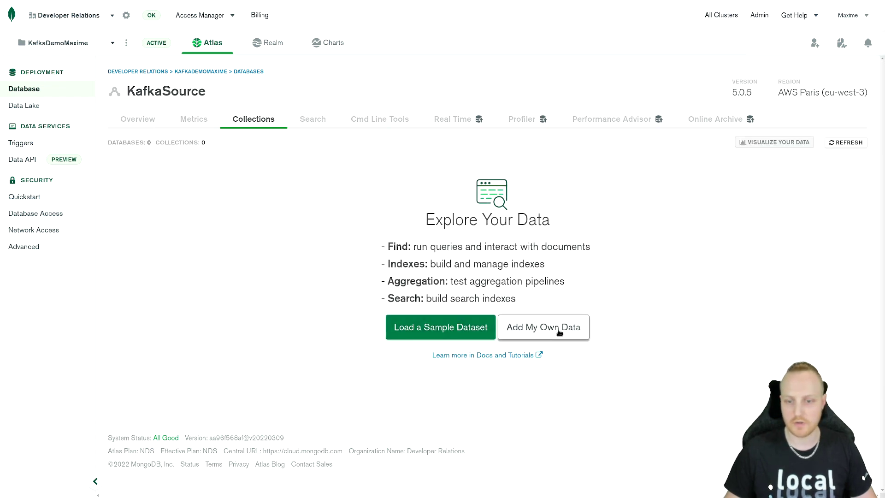
left_click(559, 332)
left_click(405, 206)
type("test")
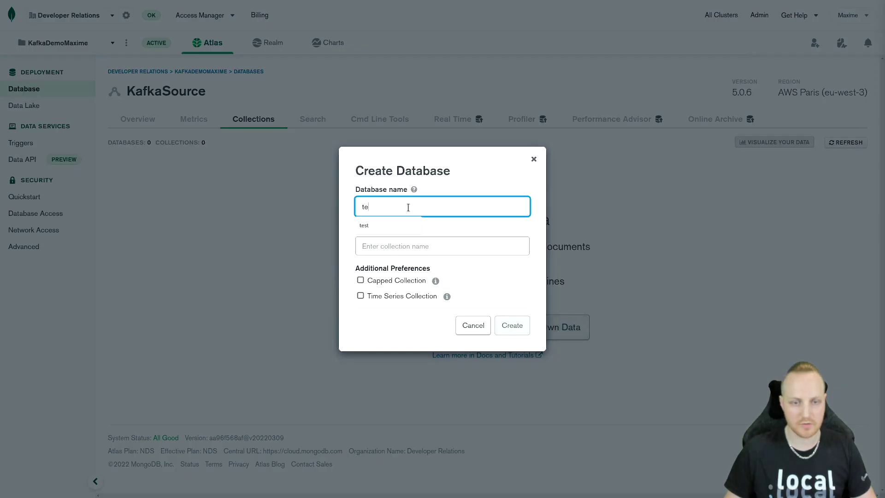
left_click(397, 245)
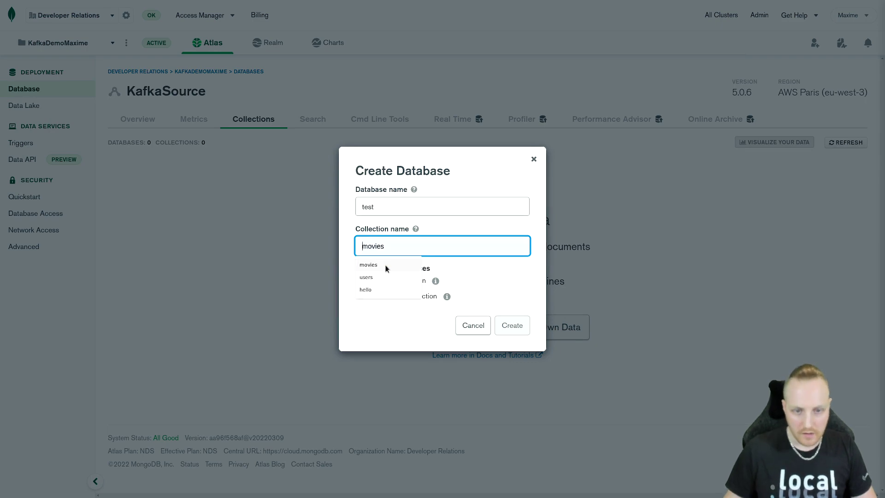
left_click(386, 265)
left_click(512, 325)
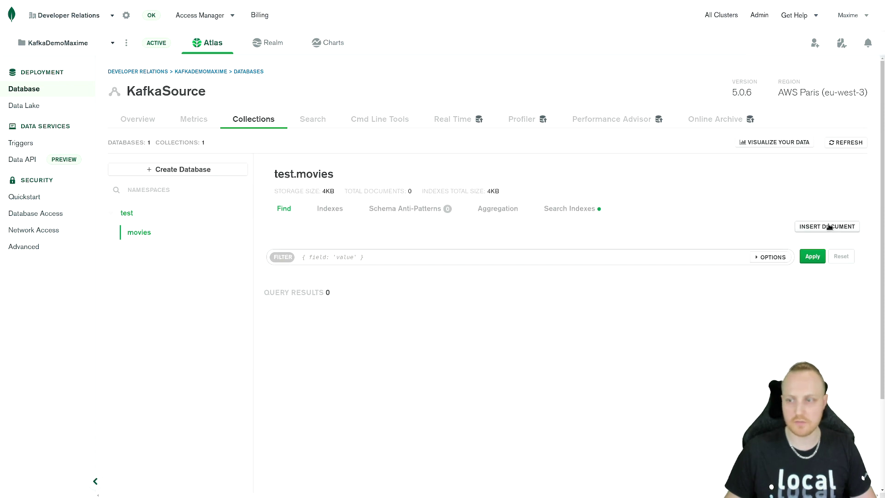
Step: Insert a document with the title field set to Titanic into KafkaSource's test.movies collection
left_click(827, 227)
type("t")
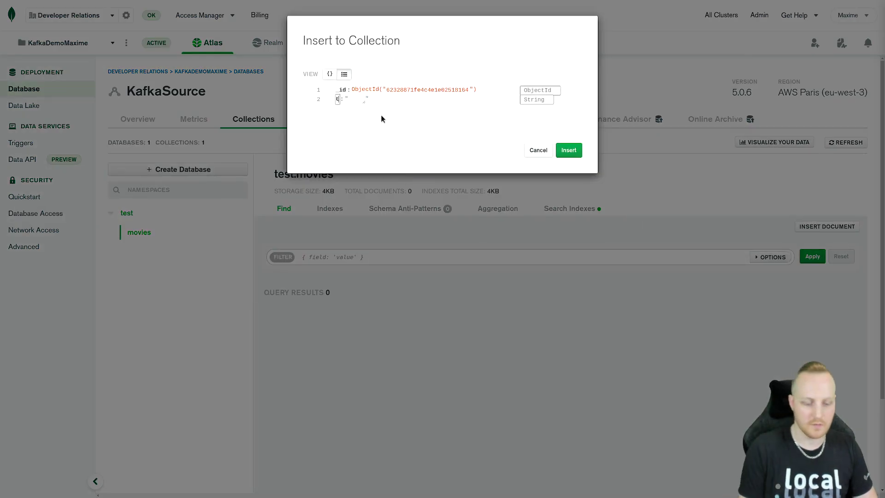
type("itle")
key("Tab")
type("T")
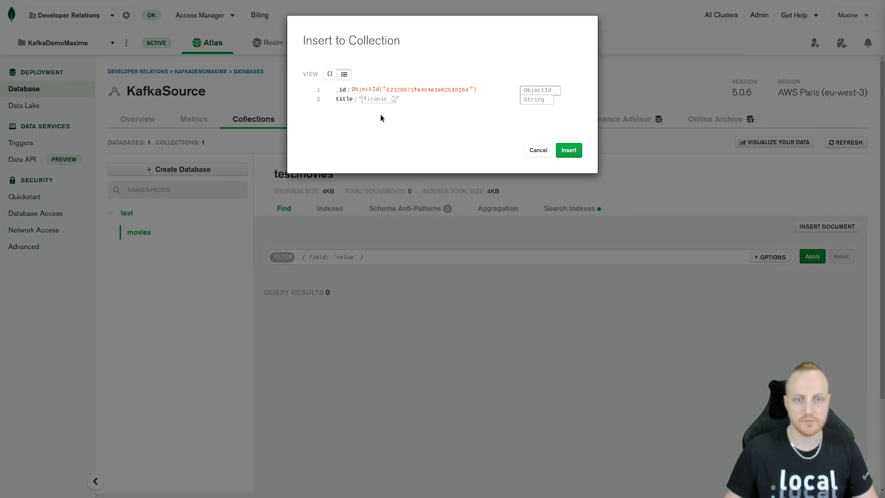
left_click(567, 154)
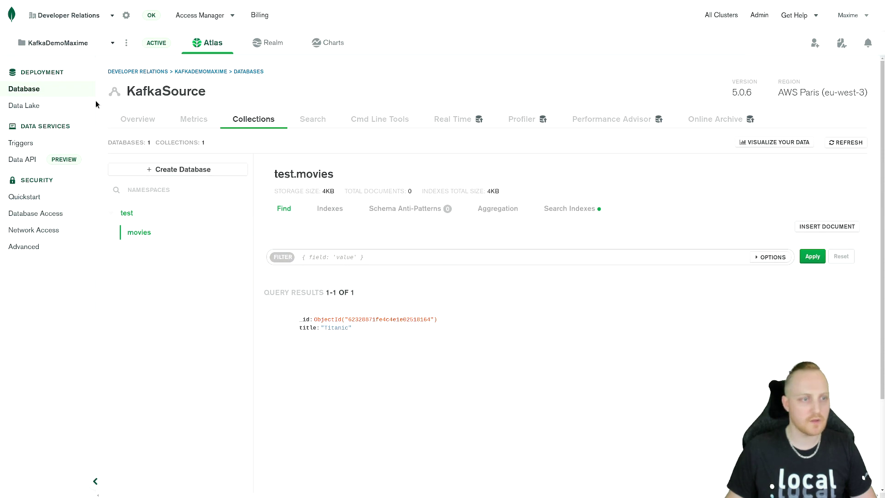
Step: Browse KafkaSink's test.other_movies collection and expand the replicated document to examine its fullDocument field
left_click(40, 90)
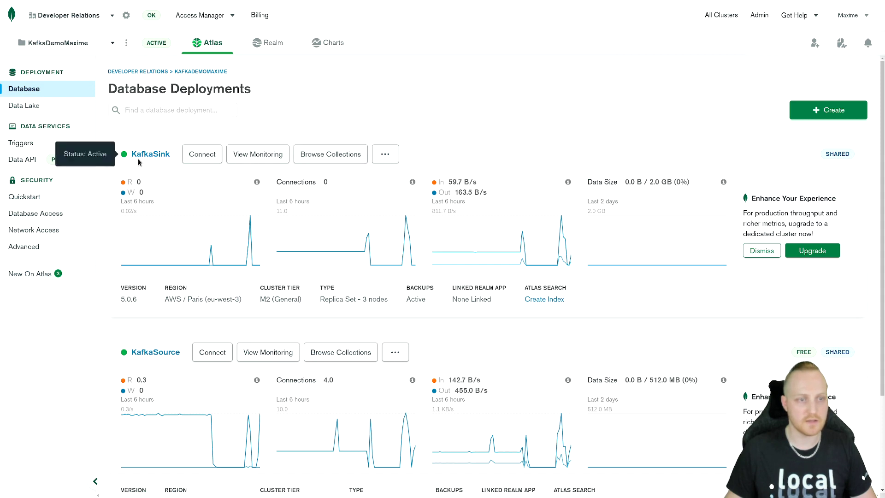
left_click(336, 156)
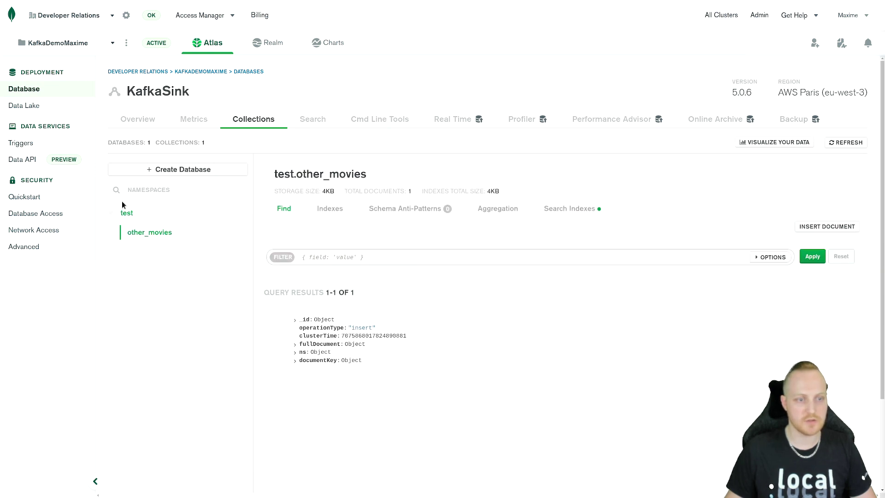
left_click(280, 320)
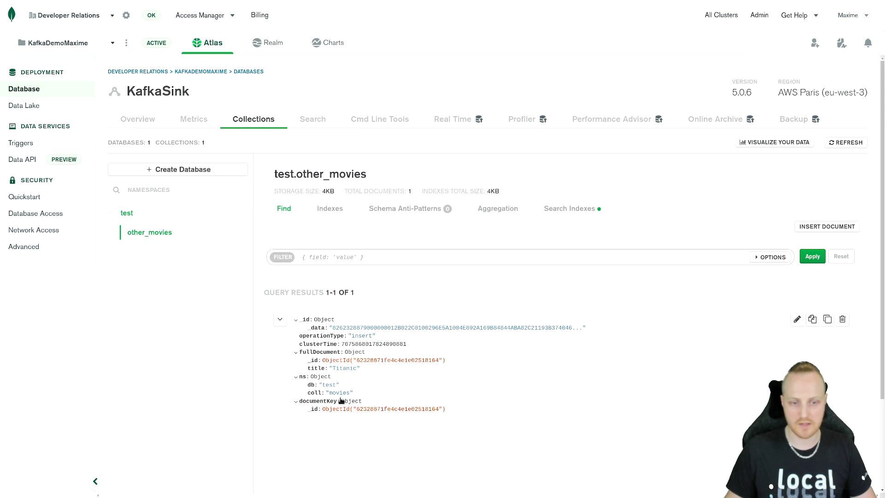
left_click_drag(307, 360, 381, 370)
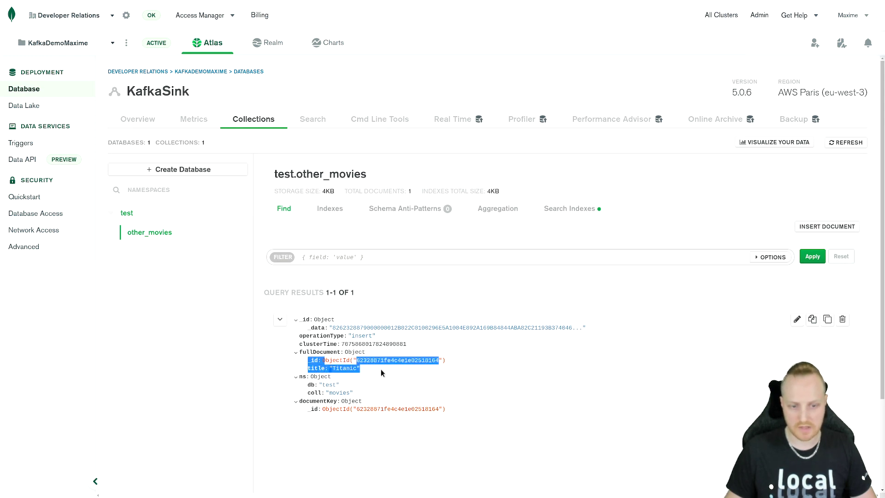
left_click(489, 373)
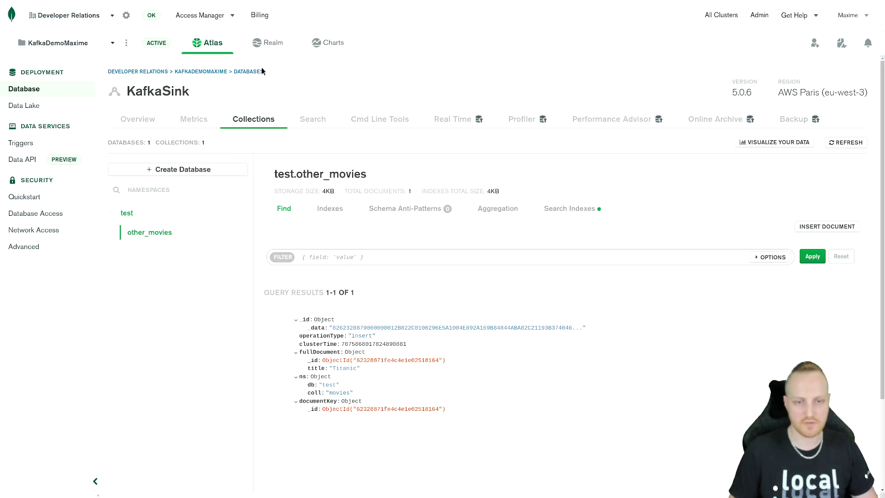
Step: Switch to Confluent Cloud, set Publish full document only to true in the MongoDBAtlasSource connector's settings, and apply the update
key("ctrl+Tab")
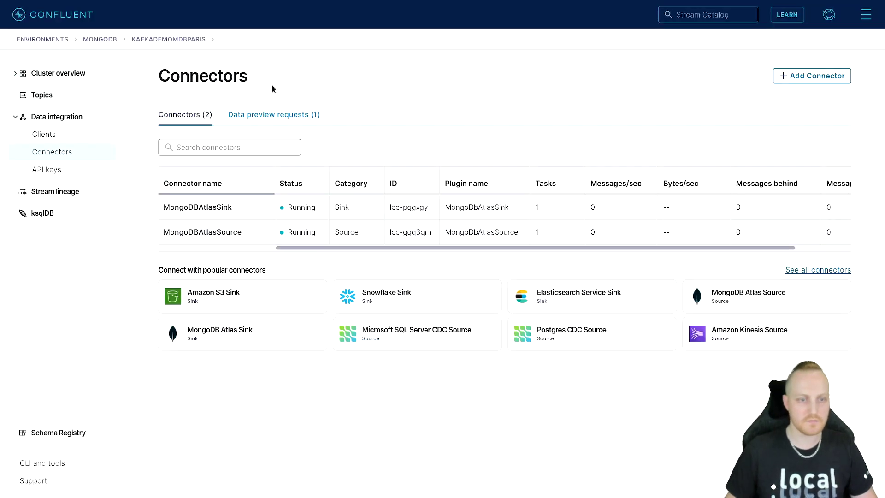
left_click(230, 232)
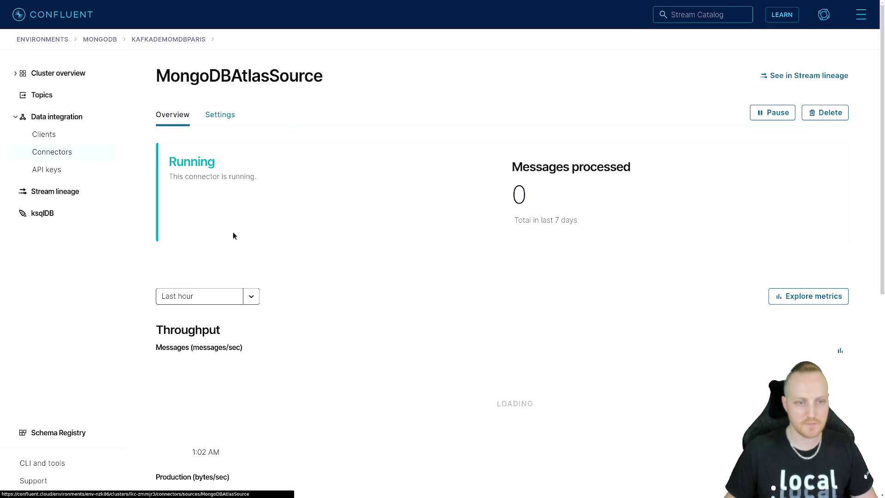
left_click(219, 115)
scroll(516, 316, "down", 5)
scroll(469, 299, "down", 9)
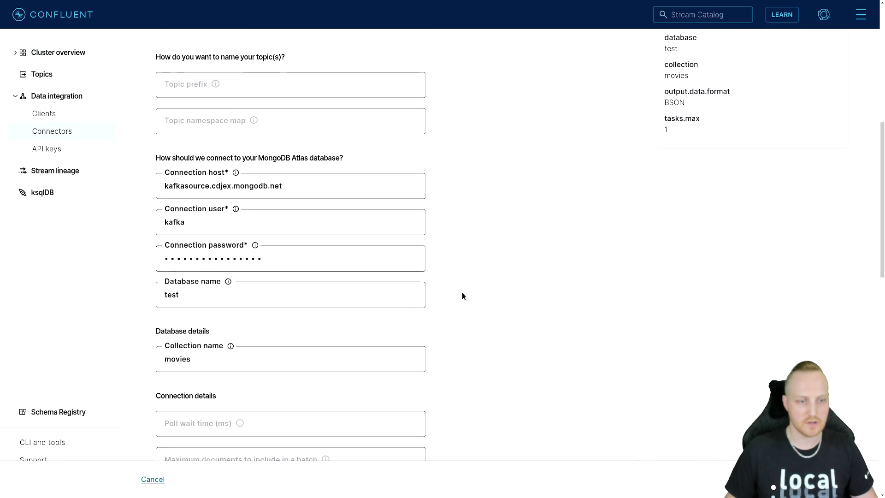
scroll(379, 256, "down", 3)
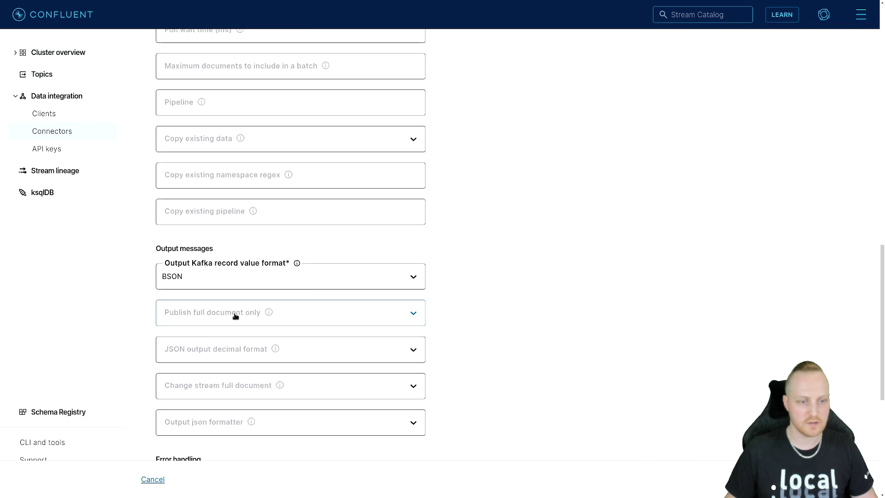
left_click(245, 313)
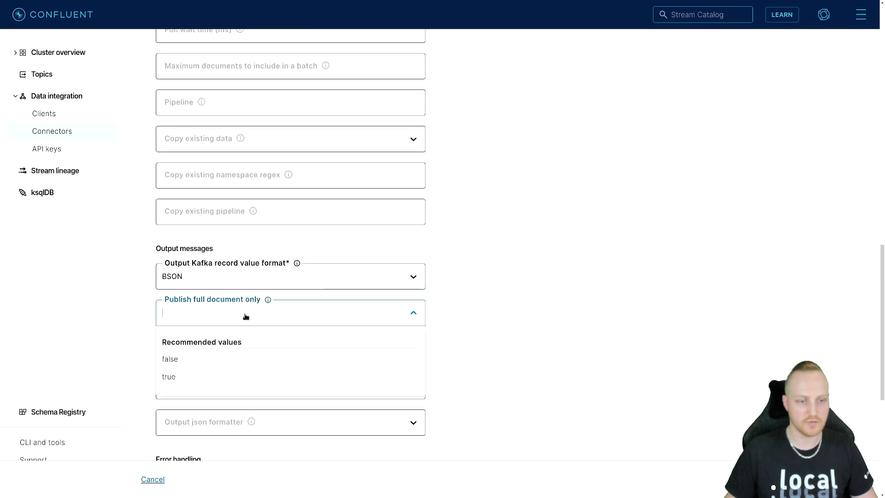
left_click(214, 379)
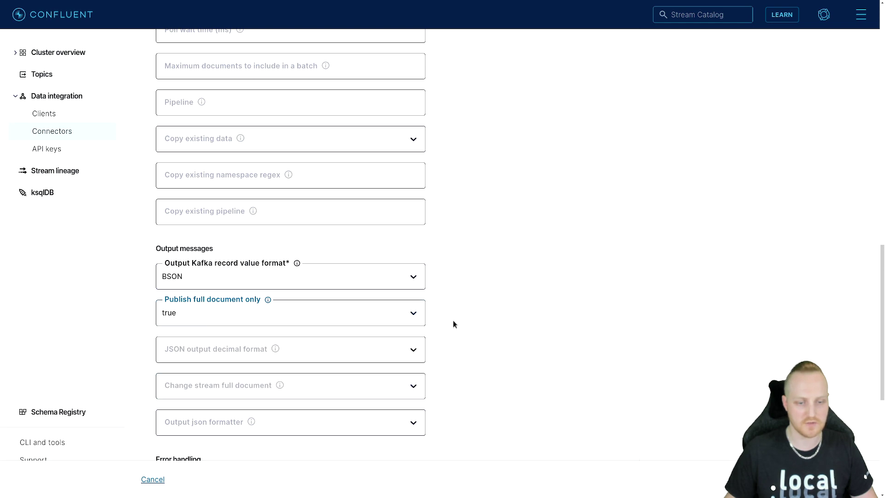
scroll(453, 324, "down", 3)
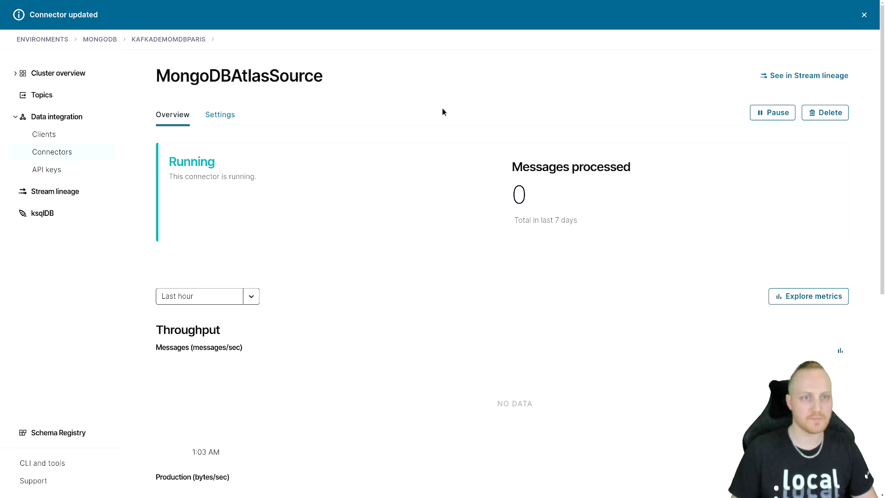
Step: Switch to MongoDB Atlas and delete the replicated Titanic document from KafkaSink's test.other_movies collection
key("ctrl+Tab")
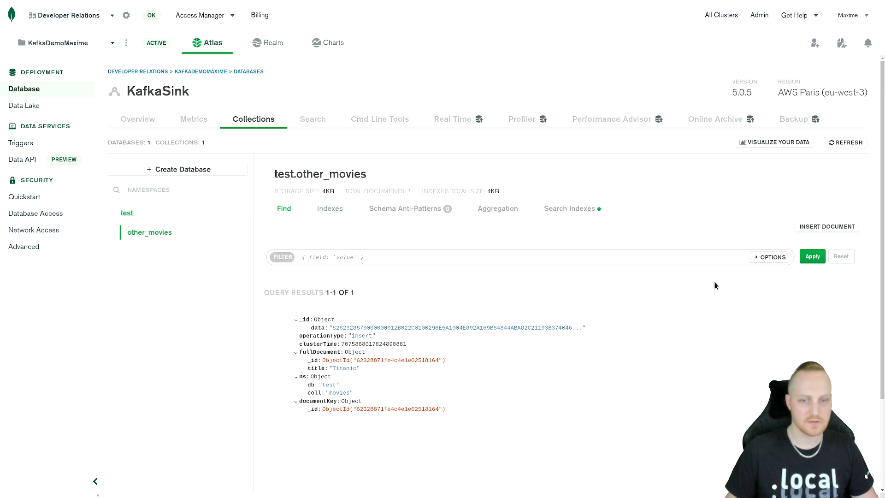
left_click(845, 320)
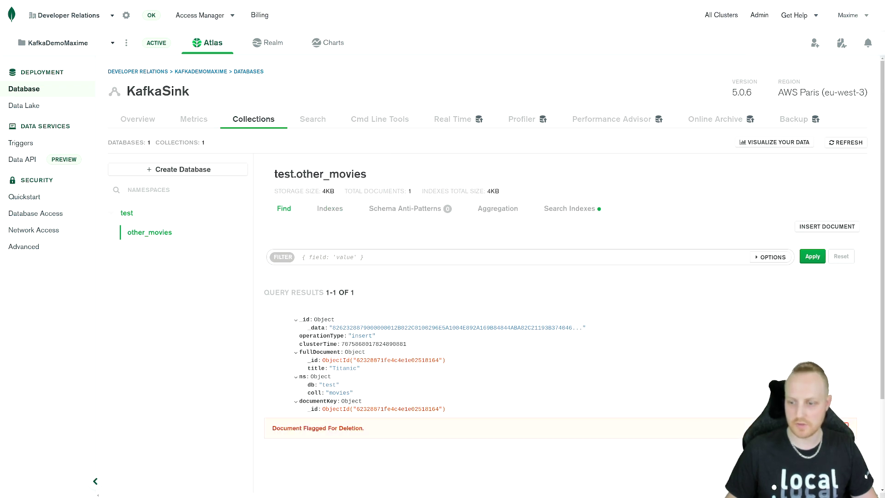
left_click(833, 428)
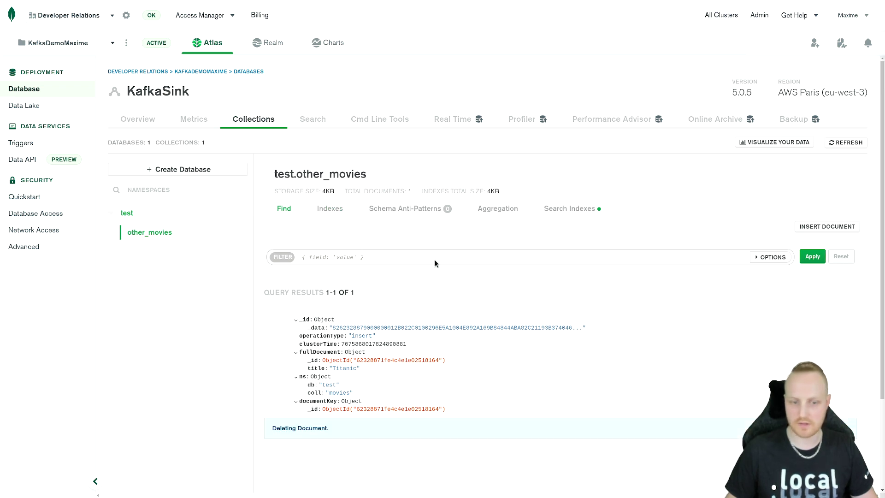
Step: Open KafkaSource's test.movies collection and delete its Titanic document
left_click(28, 89)
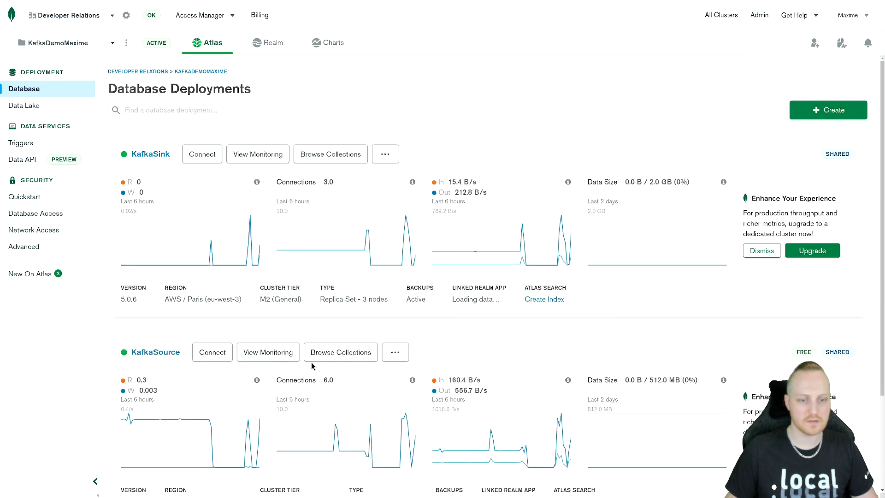
left_click(351, 356)
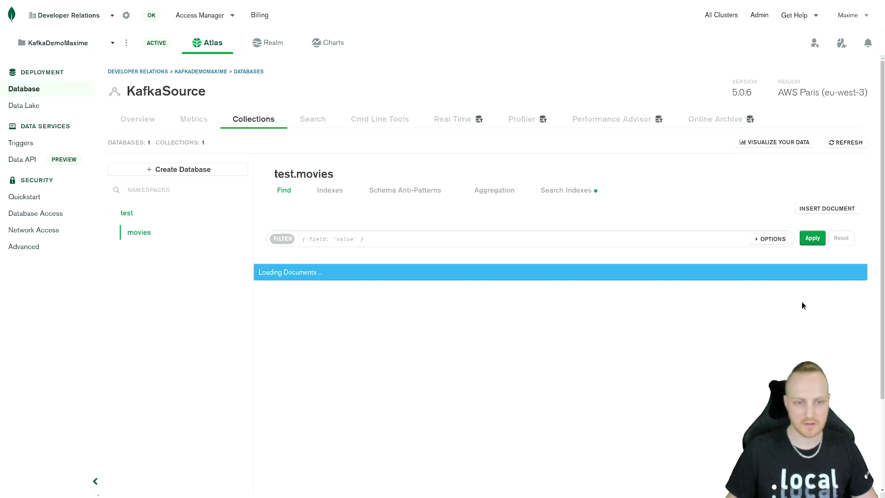
left_click(840, 320)
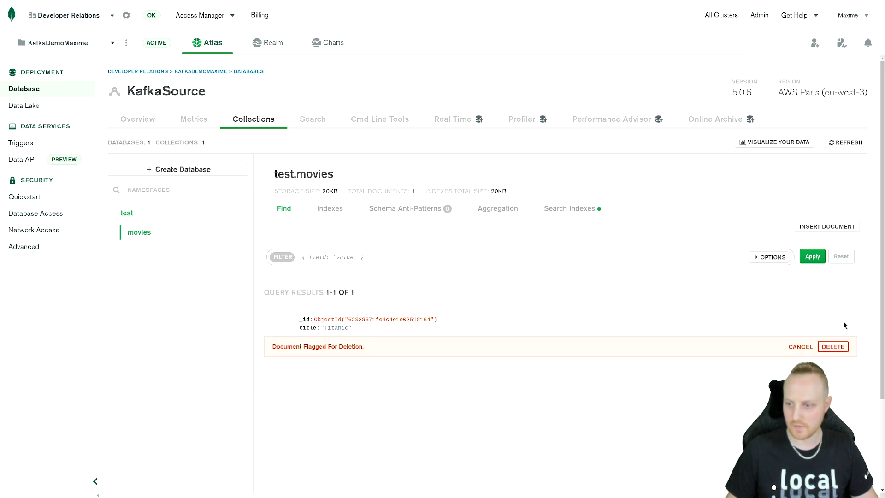
left_click(833, 347)
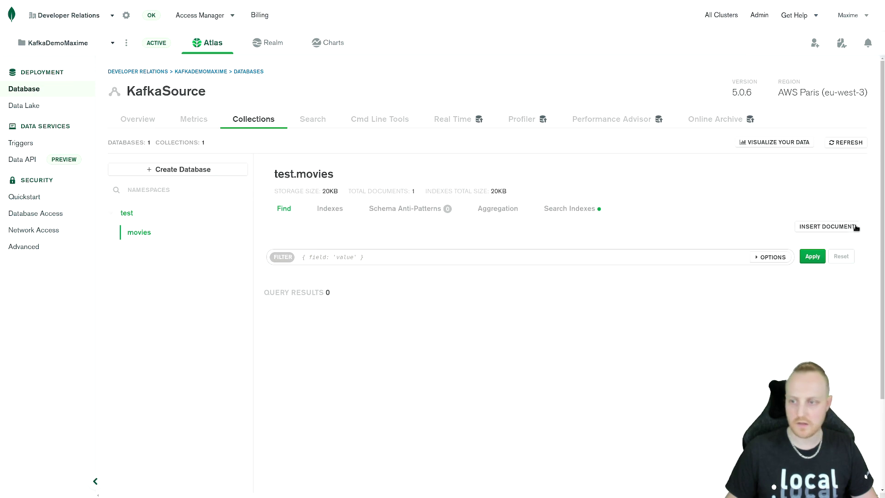
Step: Insert a document with the title field set to Deadpool into KafkaSource's test.movies collection
left_click(839, 226)
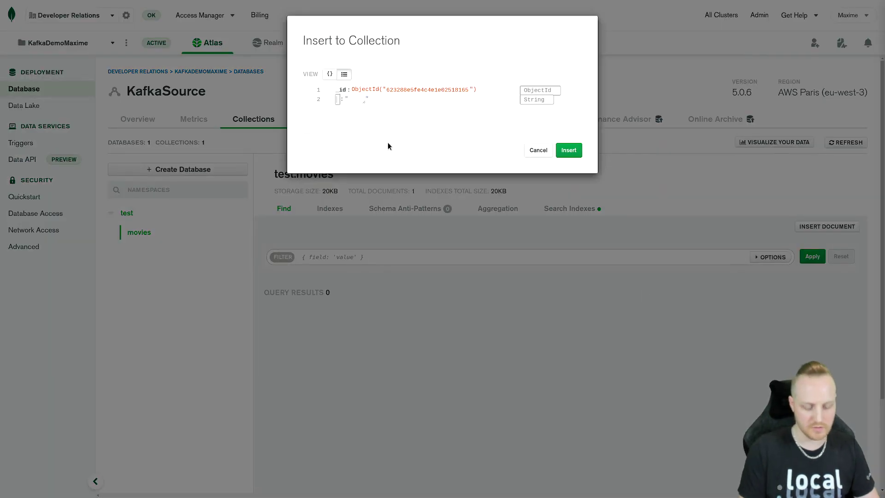
type("title")
key("Tab")
type("Deadpool")
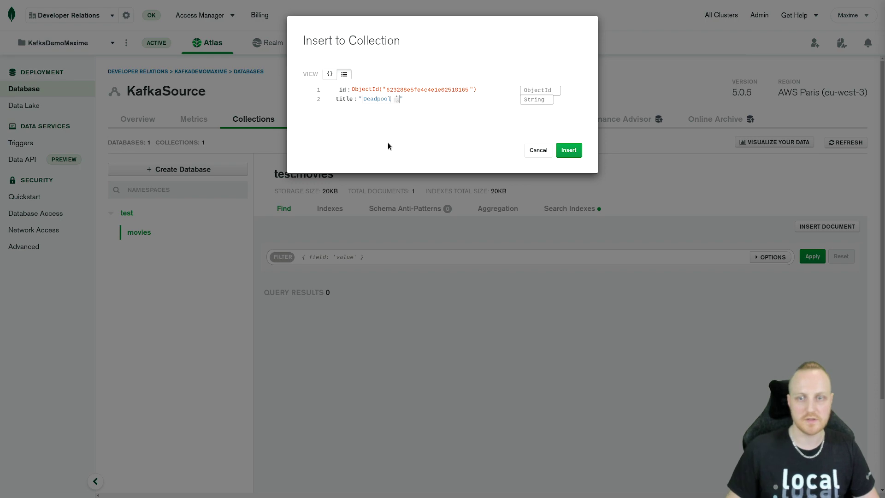
left_click(569, 150)
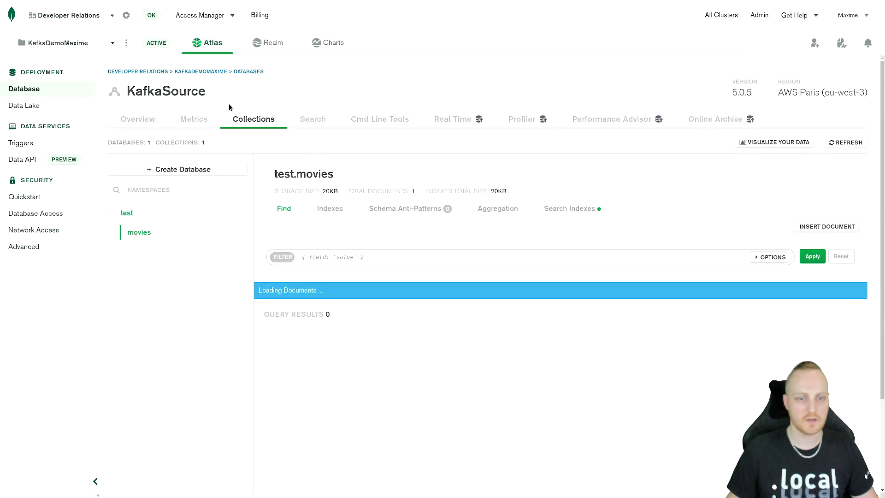
Step: Return to the database deployments and browse KafkaSink's collections to check how the new document is replicated
left_click(46, 90)
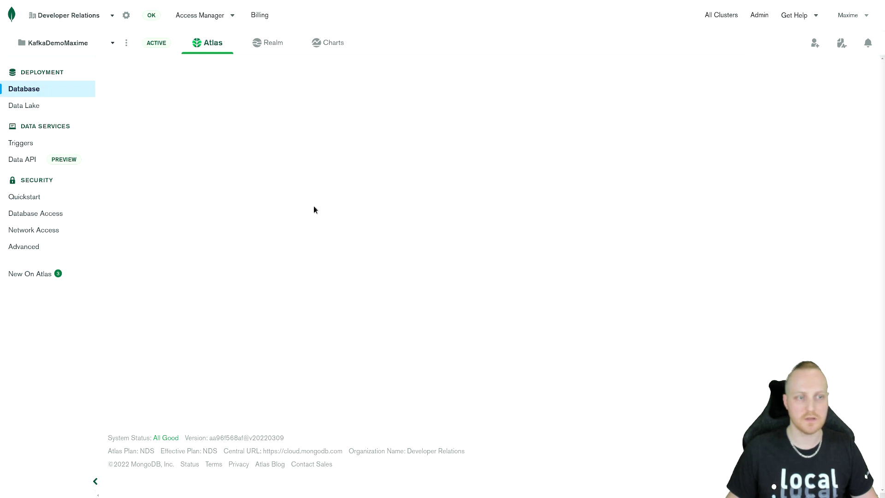
left_click(339, 158)
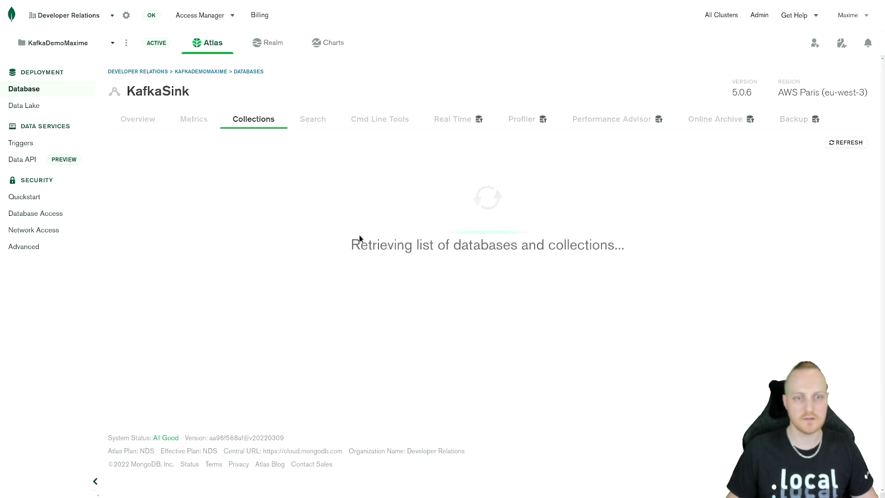